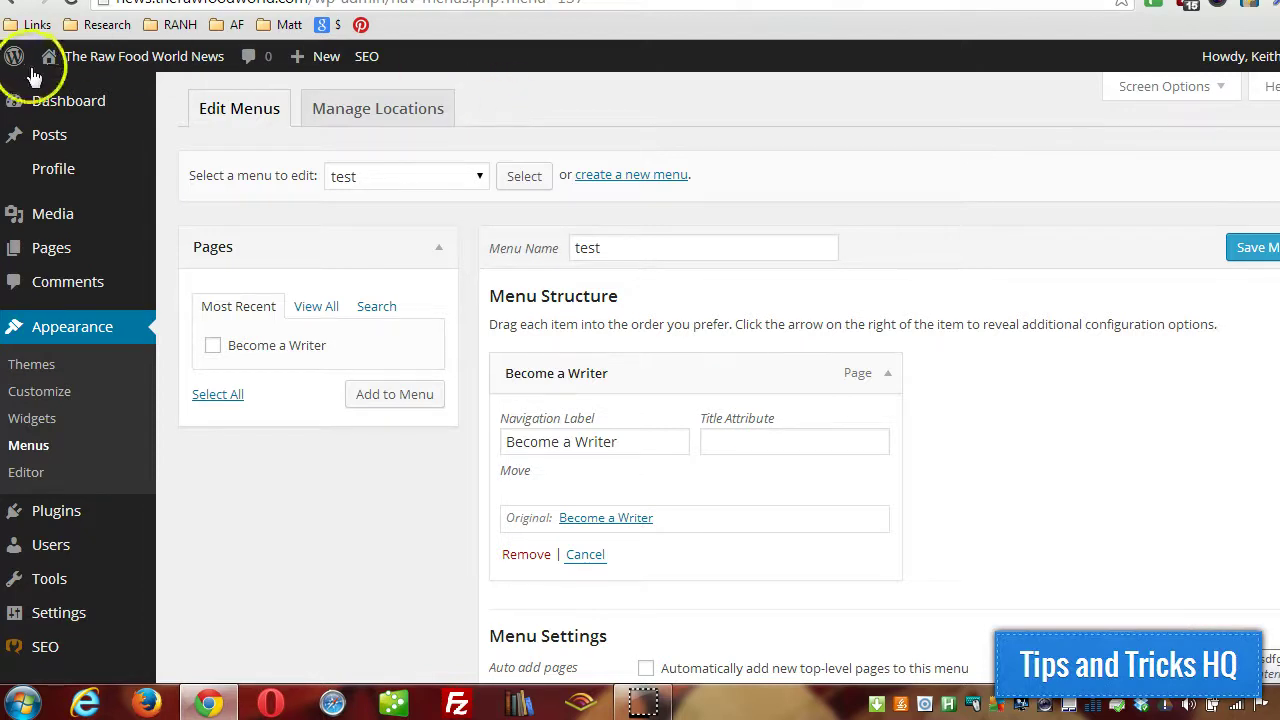
Reload the menu editor, discarding the unsaved changes to the test menu
{"action": "left_click", "coordinate": [28, 449]}
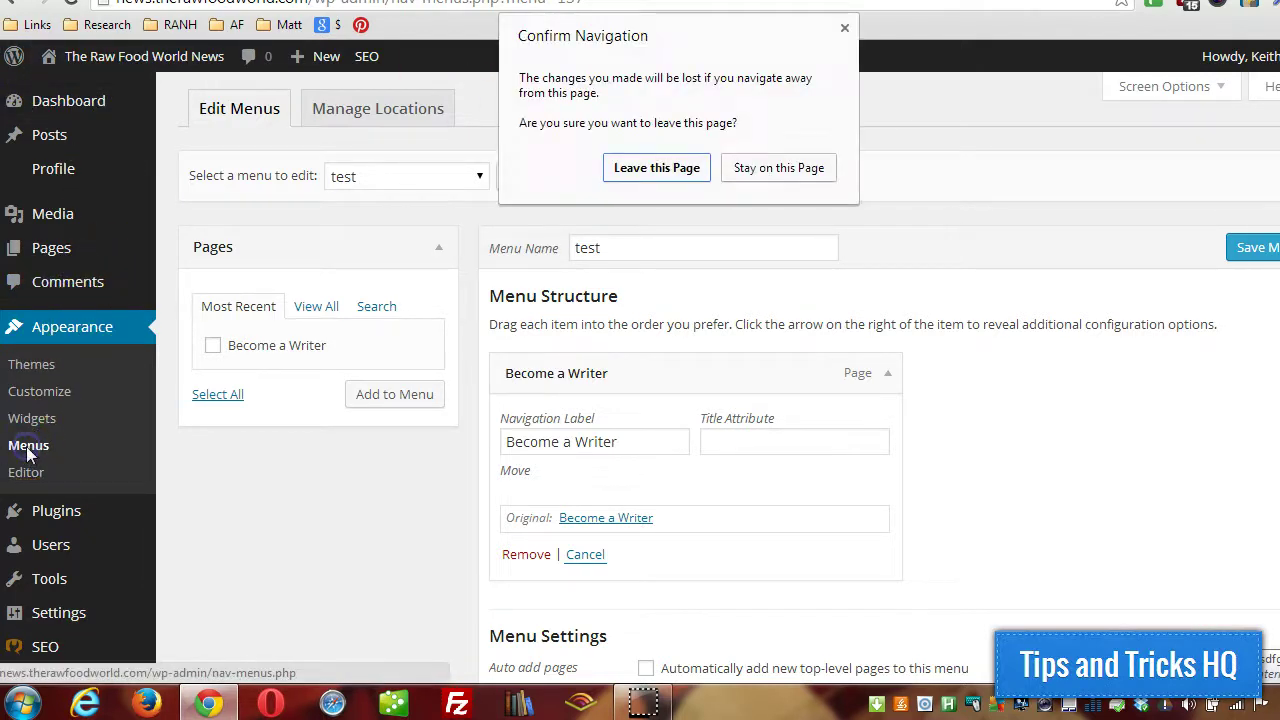
{"action": "left_click", "coordinate": [617, 167]}
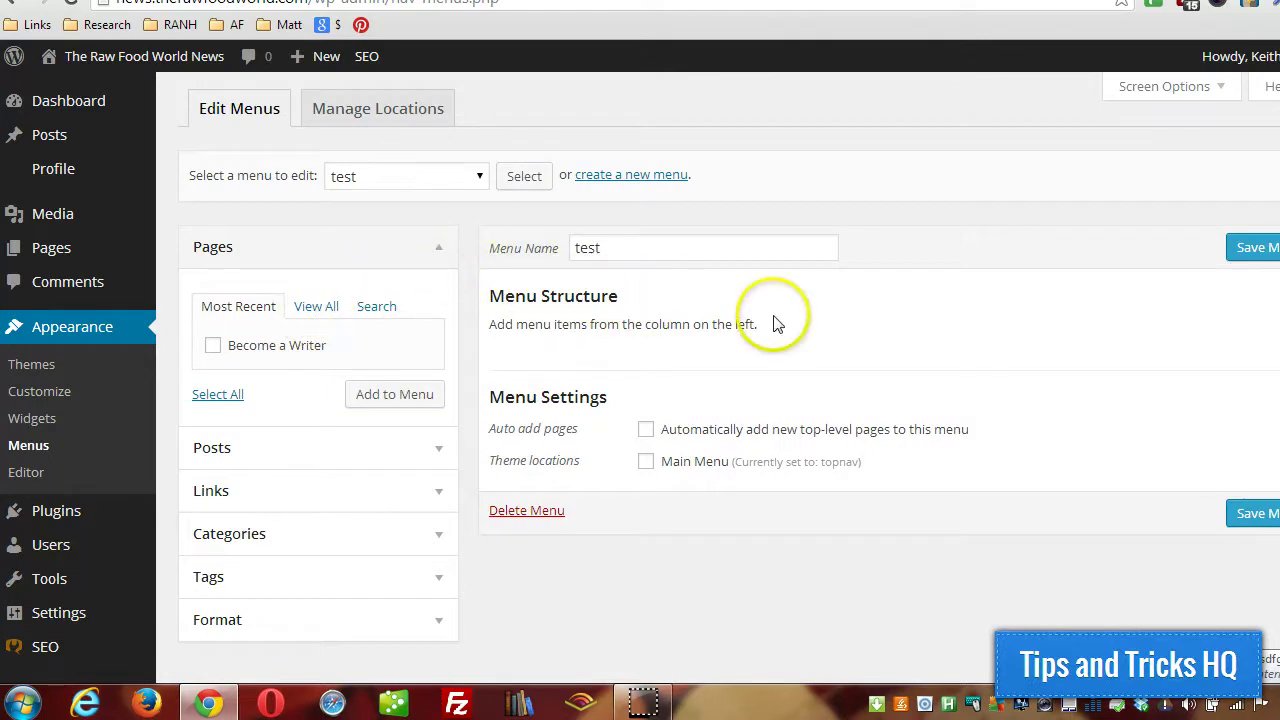
{"action": "left_click", "coordinate": [476, 177]}
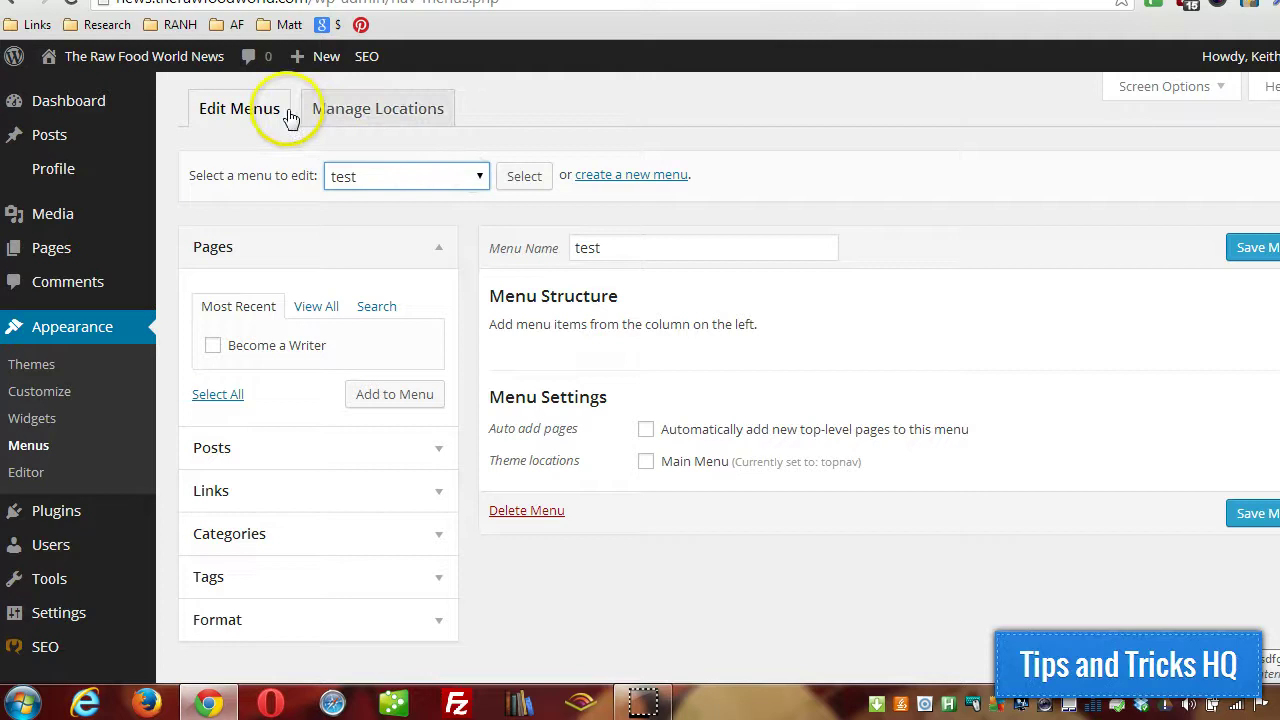
Examine the theme's menu locations and which menus can be assigned to the Main Menu location
{"action": "left_click", "coordinate": [380, 112]}
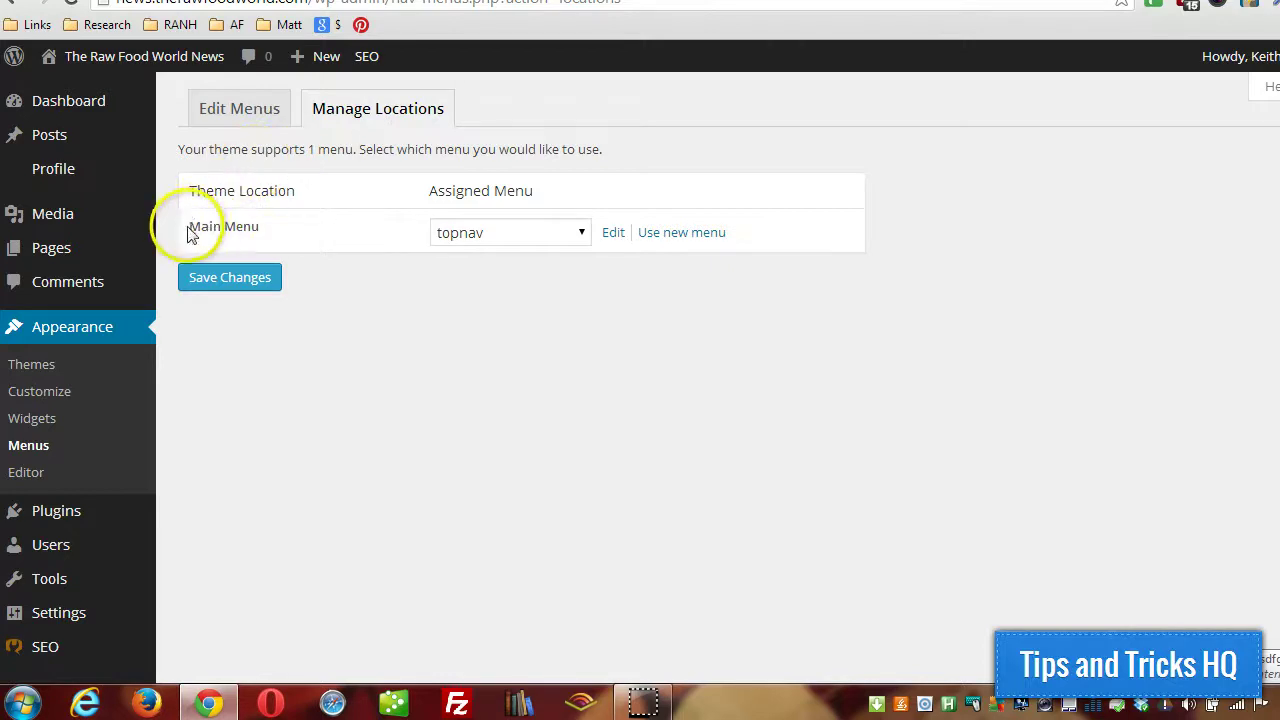
{"action": "left_click_drag", "start_coordinate": [189, 224], "coordinate": [263, 220]}
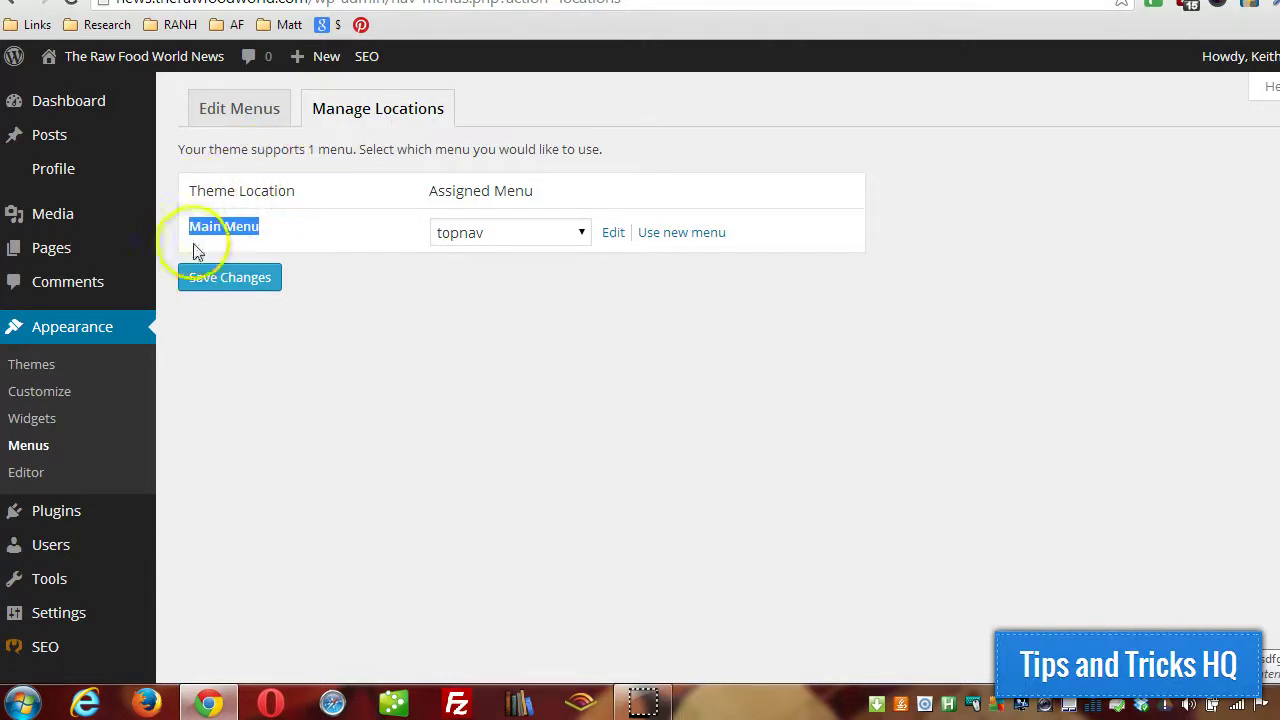
{"action": "left_click", "coordinate": [233, 190]}
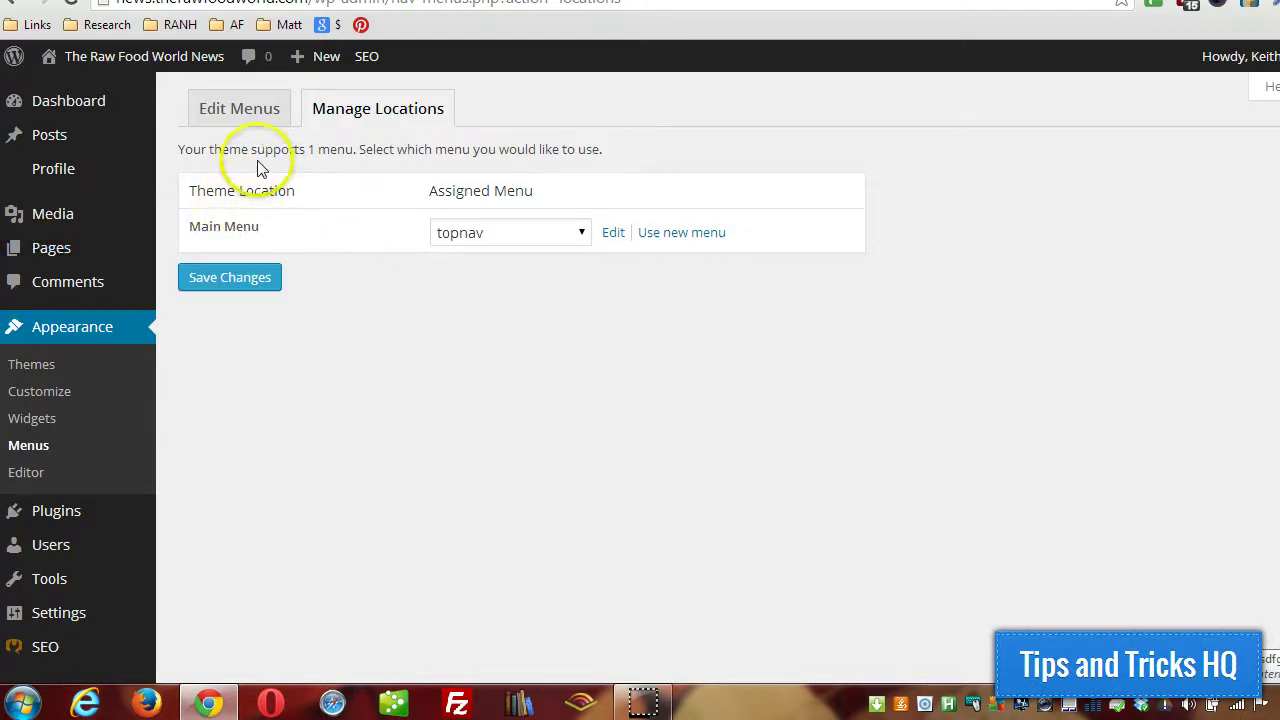
{"action": "left_click_drag", "start_coordinate": [187, 226], "coordinate": [255, 225]}
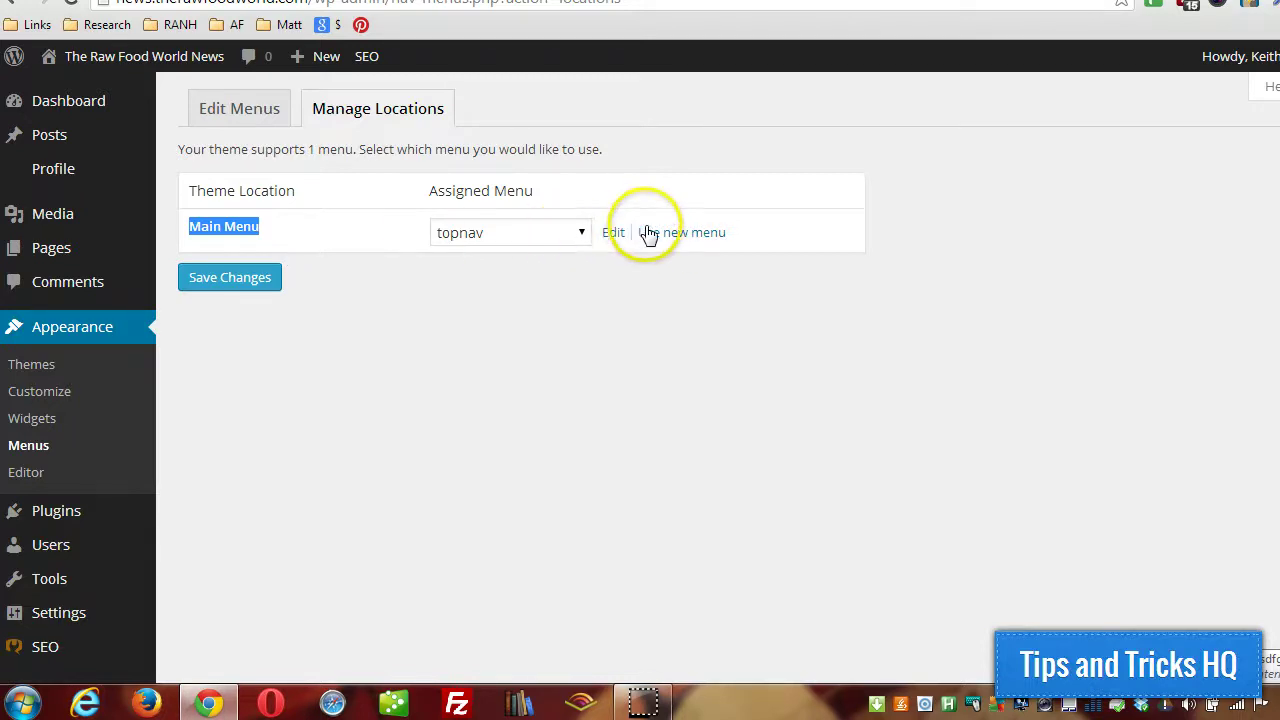
{"action": "left_click", "coordinate": [580, 232]}
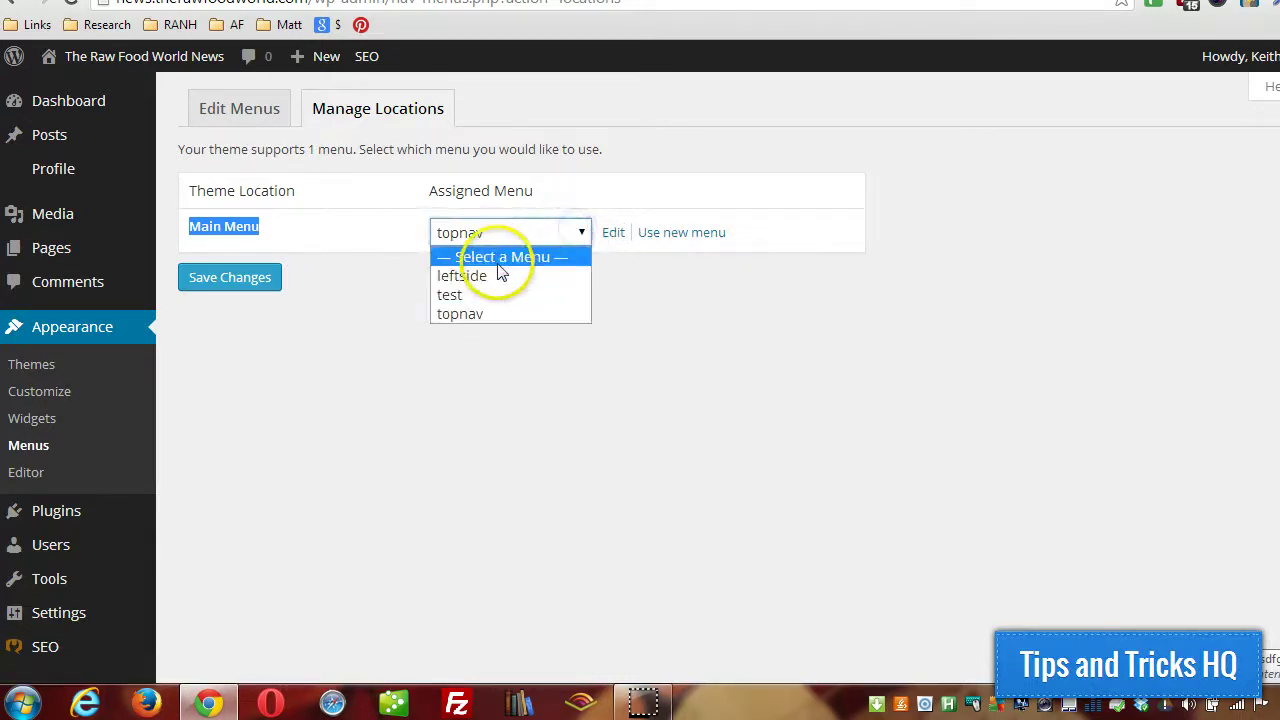
{"action": "left_click", "coordinate": [460, 314]}
{"action": "left_click", "coordinate": [189, 228]}
{"action": "left_click_drag", "start_coordinate": [189, 228], "coordinate": [257, 226]}
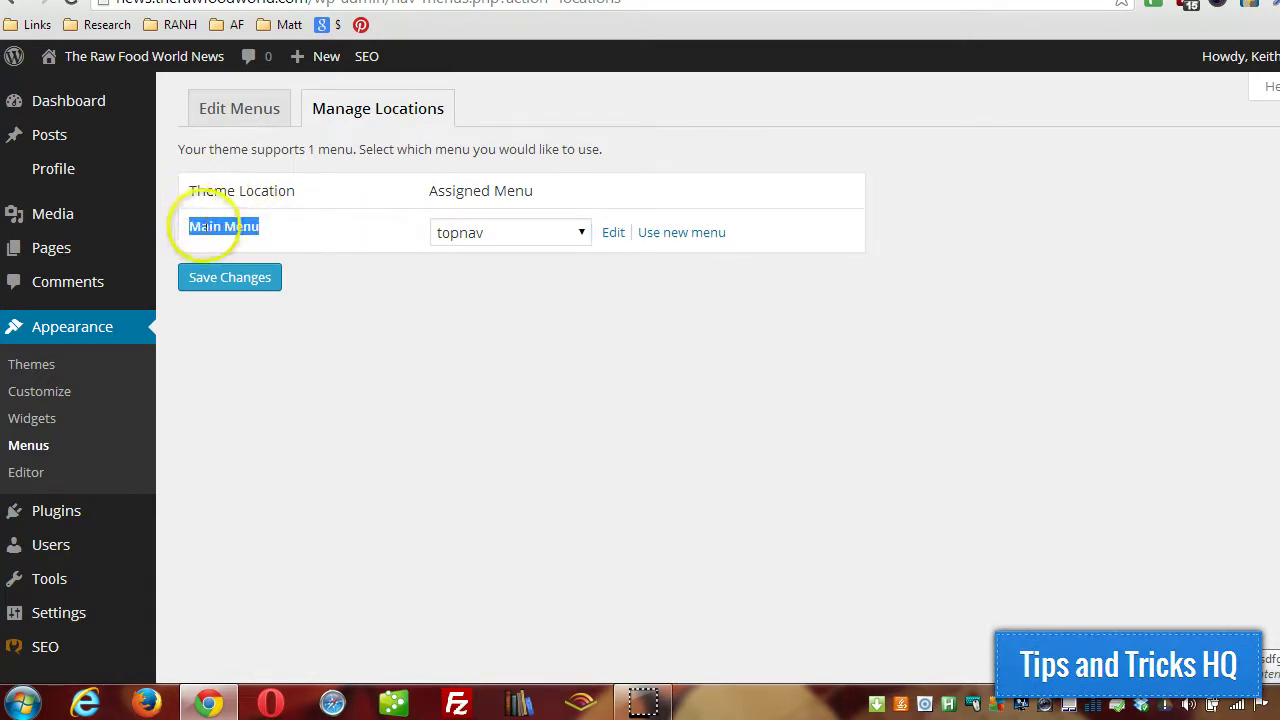
{"action": "left_click", "coordinate": [491, 232]}
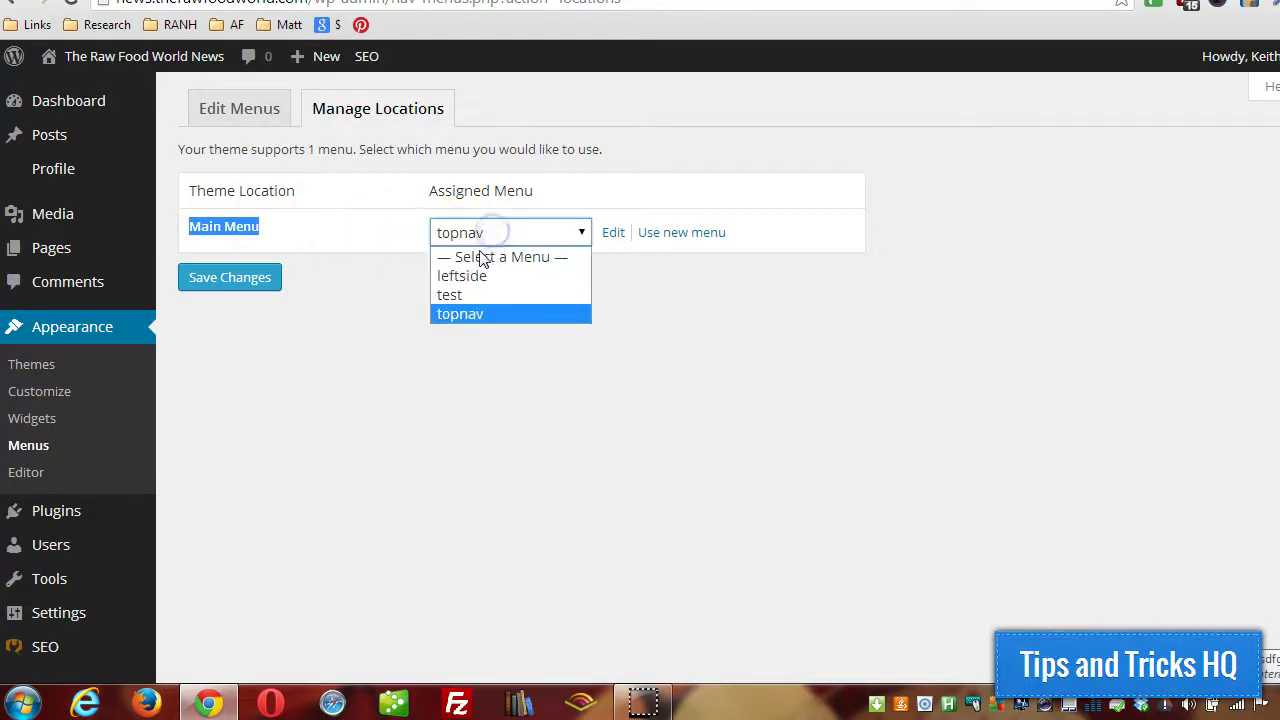
{"action": "left_click_drag", "start_coordinate": [470, 235], "coordinate": [385, 230]}
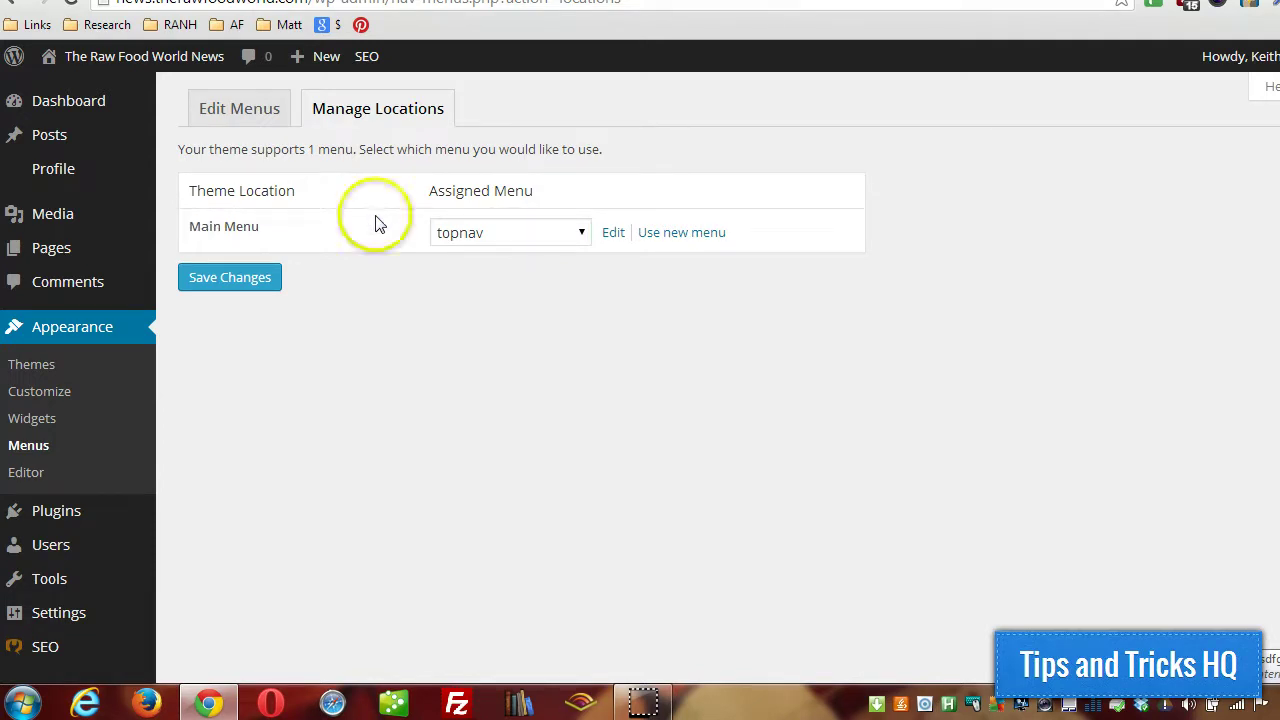
Return to editing menus and hide the Format item box through the screen options
{"action": "left_click", "coordinate": [241, 115]}
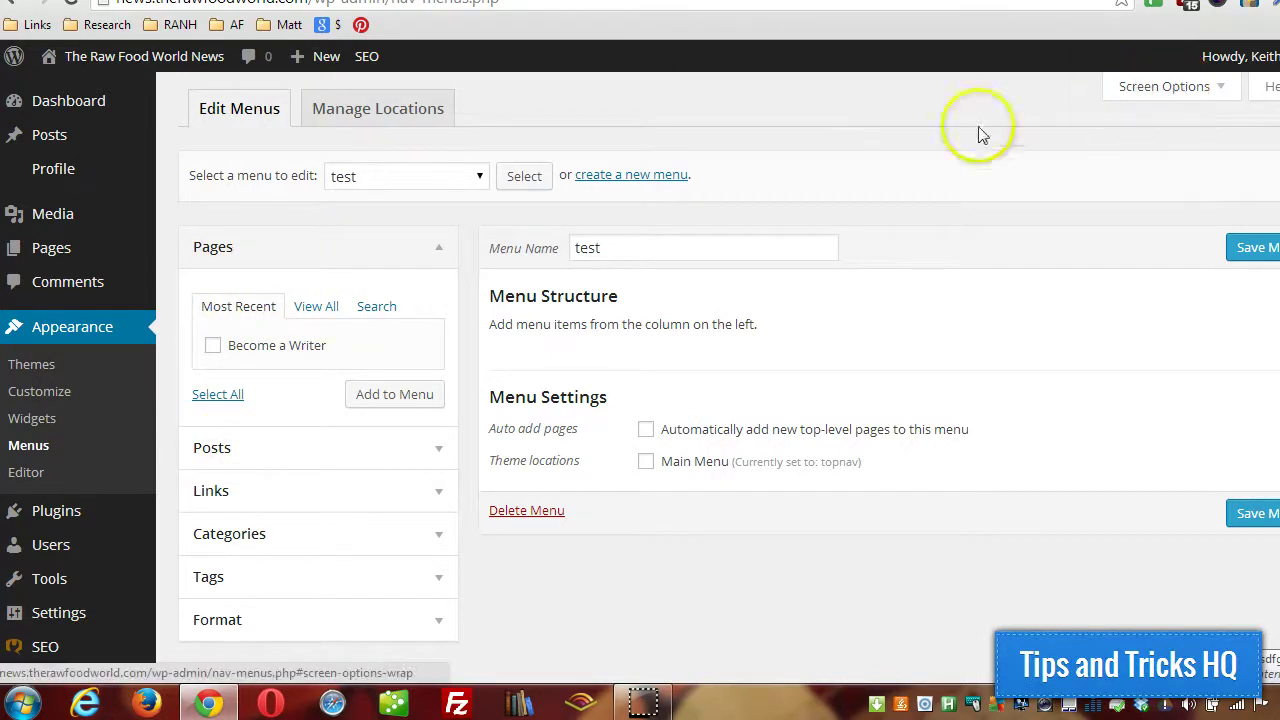
{"action": "left_click", "coordinate": [1170, 90]}
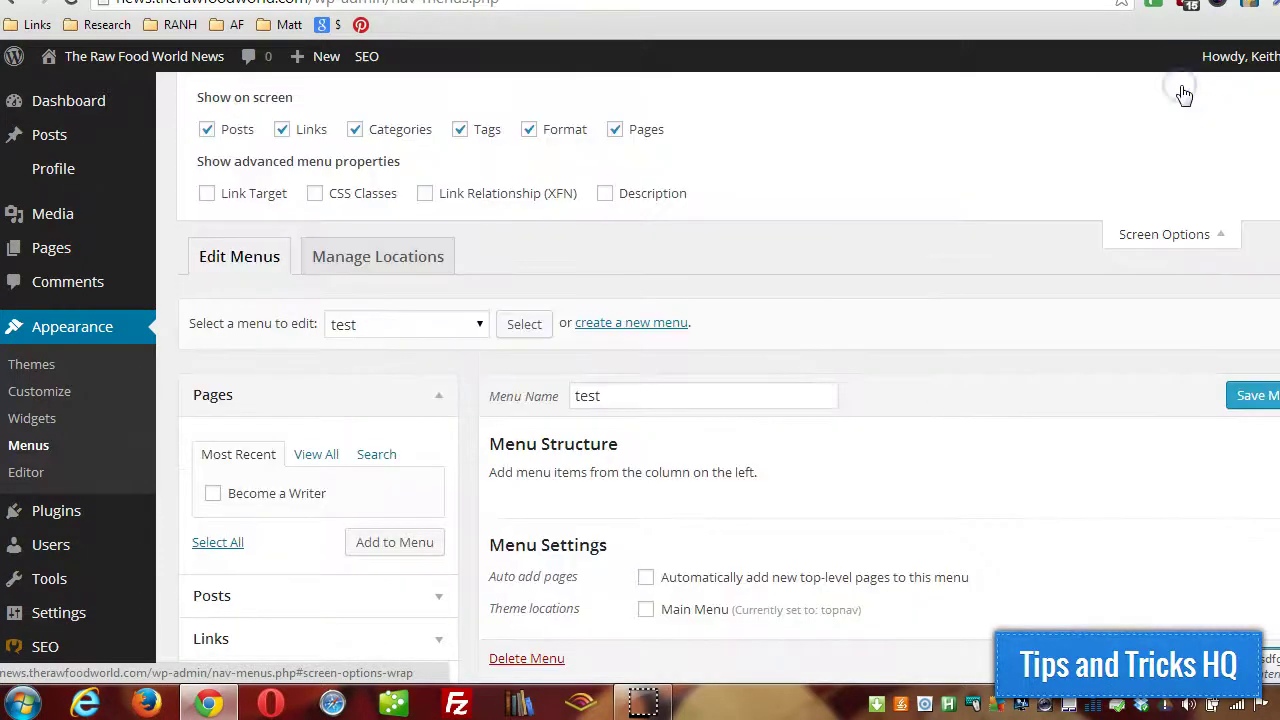
{"action": "left_click", "coordinate": [529, 130]}
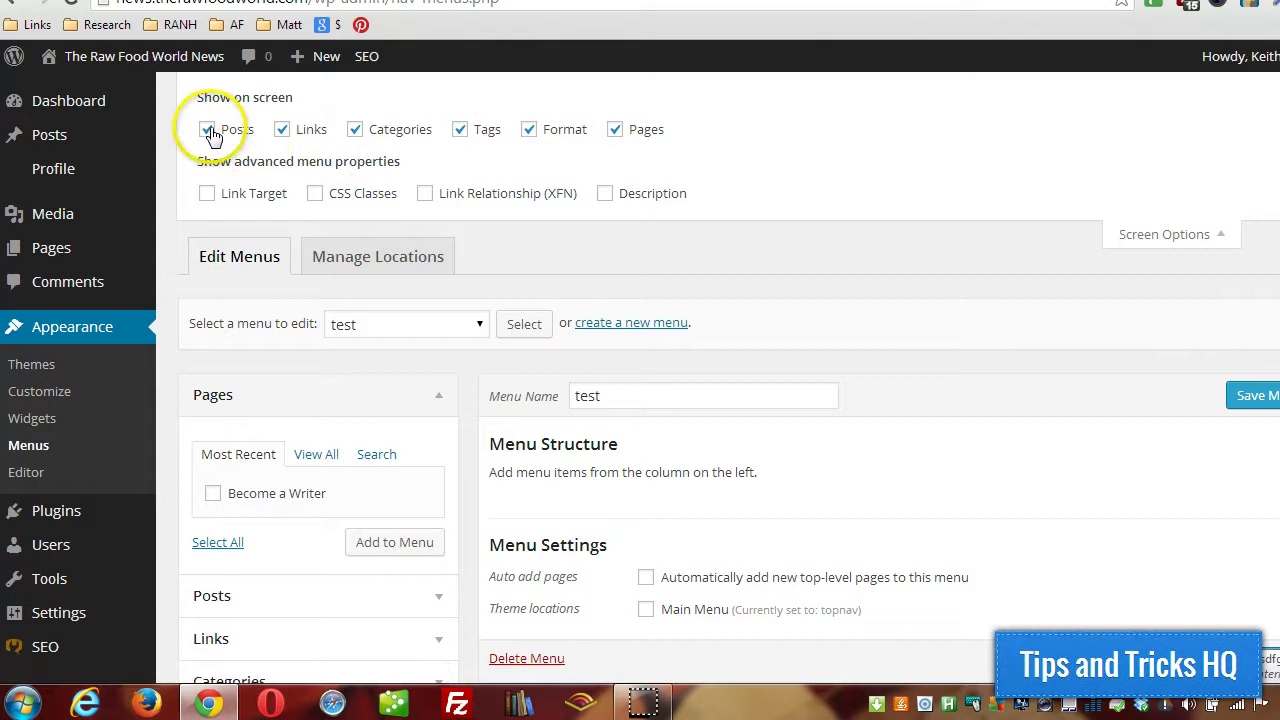
{"action": "left_click", "coordinate": [528, 129]}
{"action": "left_click", "coordinate": [529, 130]}
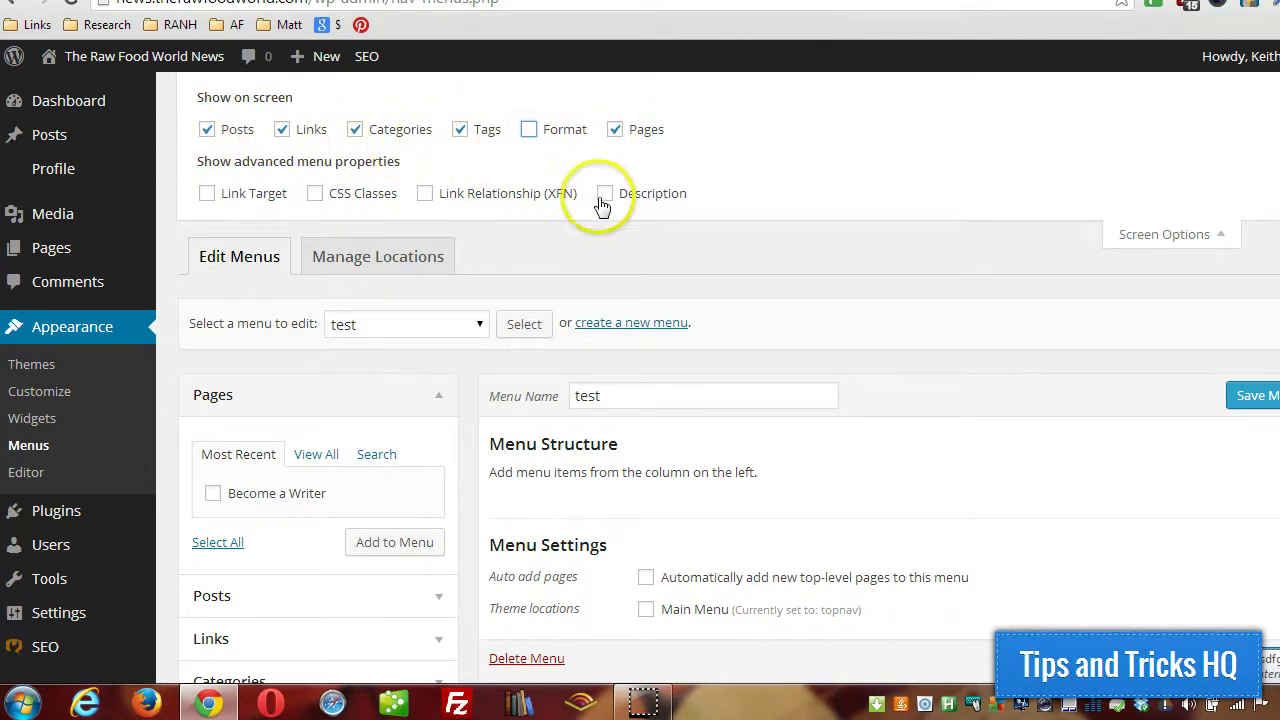
{"action": "scroll", "coordinate": [308, 472], "scroll_direction": "down", "scroll_amount": 1}
{"action": "scroll", "coordinate": [300, 360], "scroll_direction": "down", "scroll_amount": 1}
{"action": "scroll", "coordinate": [334, 343], "scroll_direction": "up", "scroll_amount": 2}
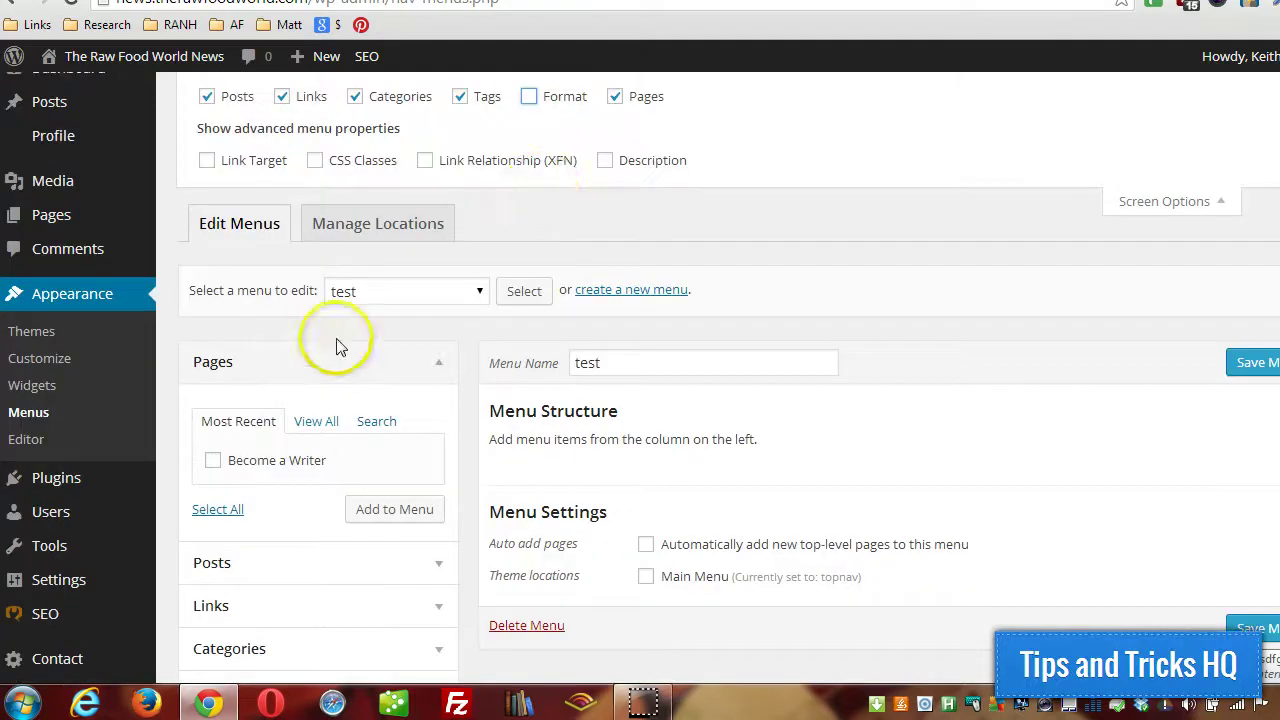
{"action": "left_click", "coordinate": [550, 100]}
{"action": "scroll", "coordinate": [554, 163], "scroll_direction": "down", "scroll_amount": 2}
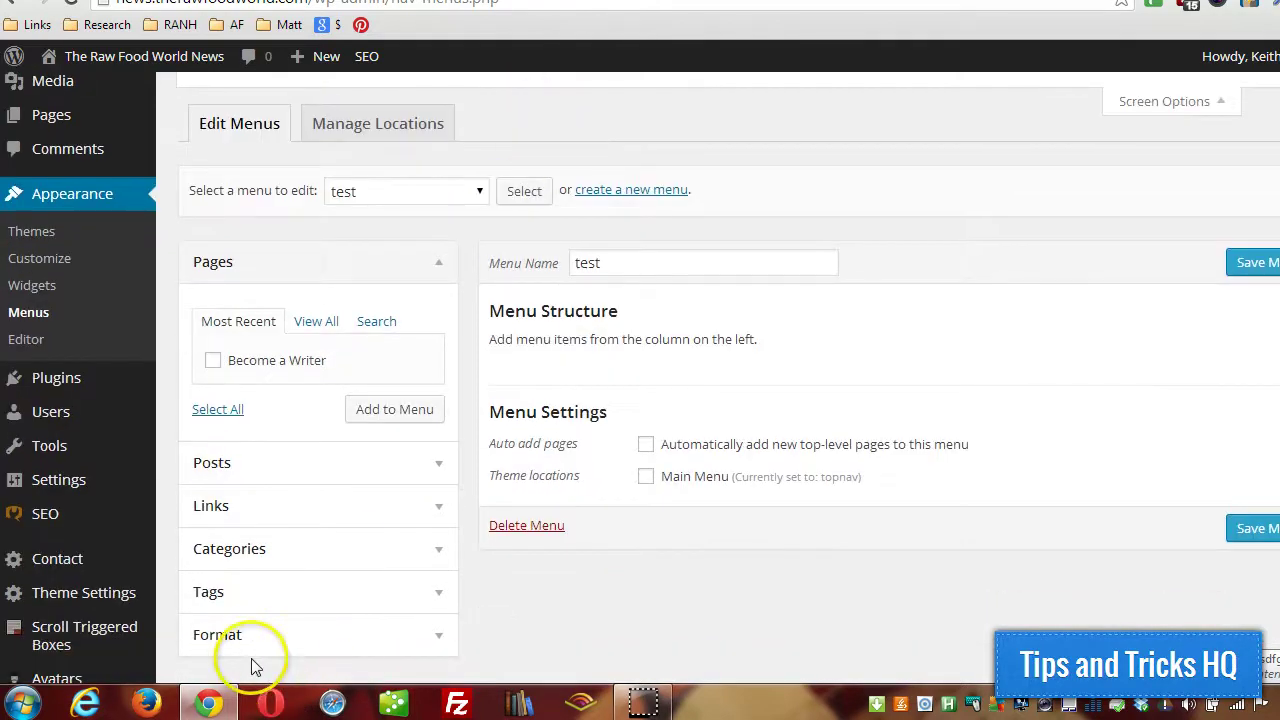
{"action": "scroll", "coordinate": [590, 310], "scroll_direction": "up", "scroll_amount": 2}
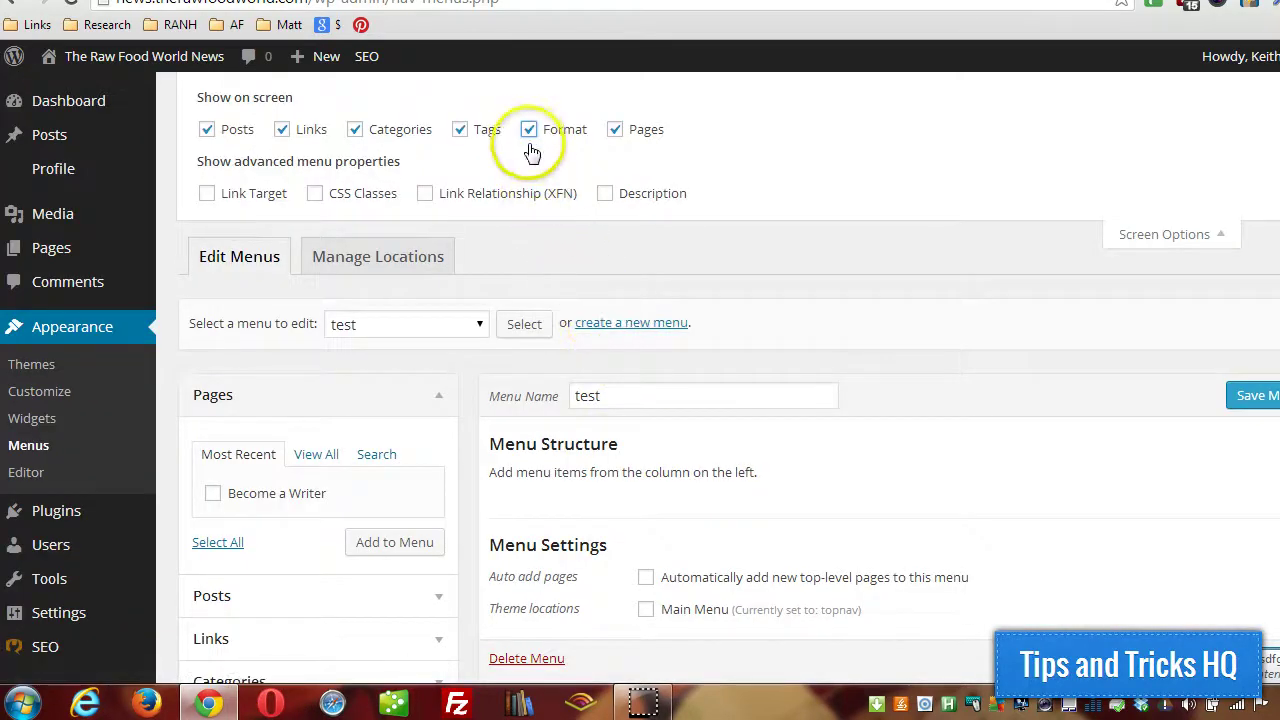
{"action": "left_click", "coordinate": [530, 133]}
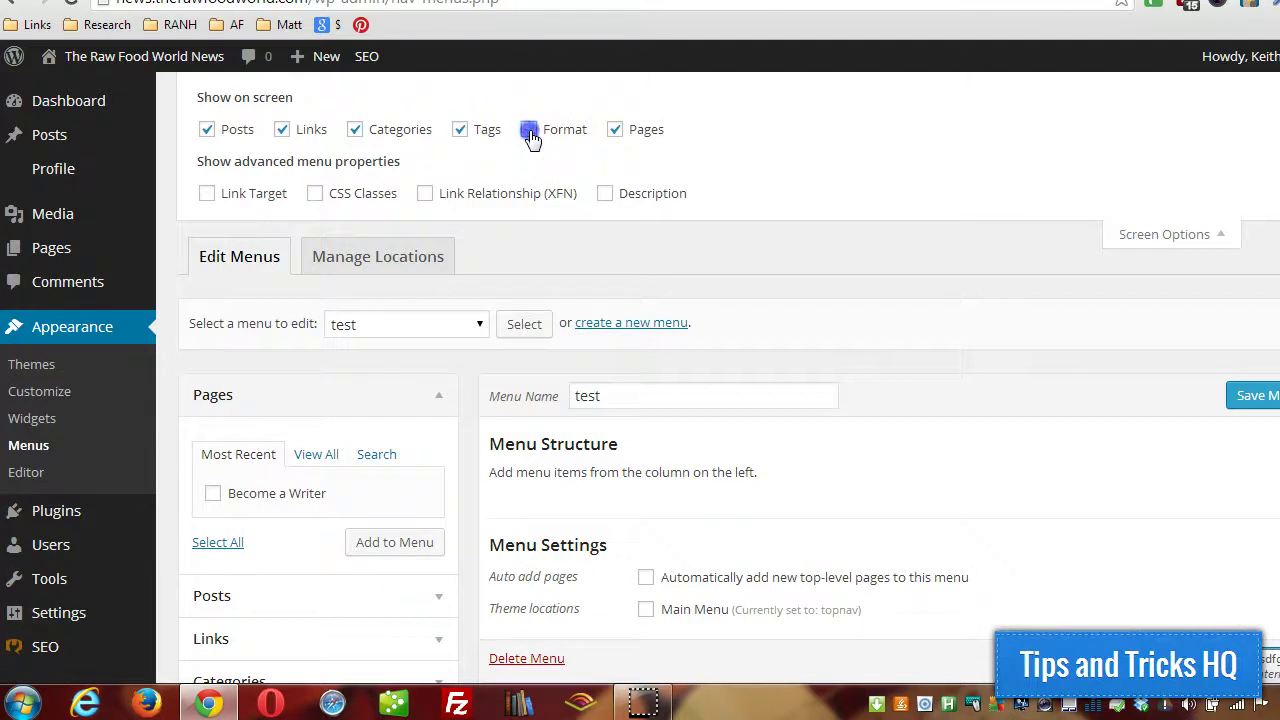
Enable the Link Target and Link Relationship (XFN) advanced menu properties and close the screen options
{"action": "left_click", "coordinate": [207, 200]}
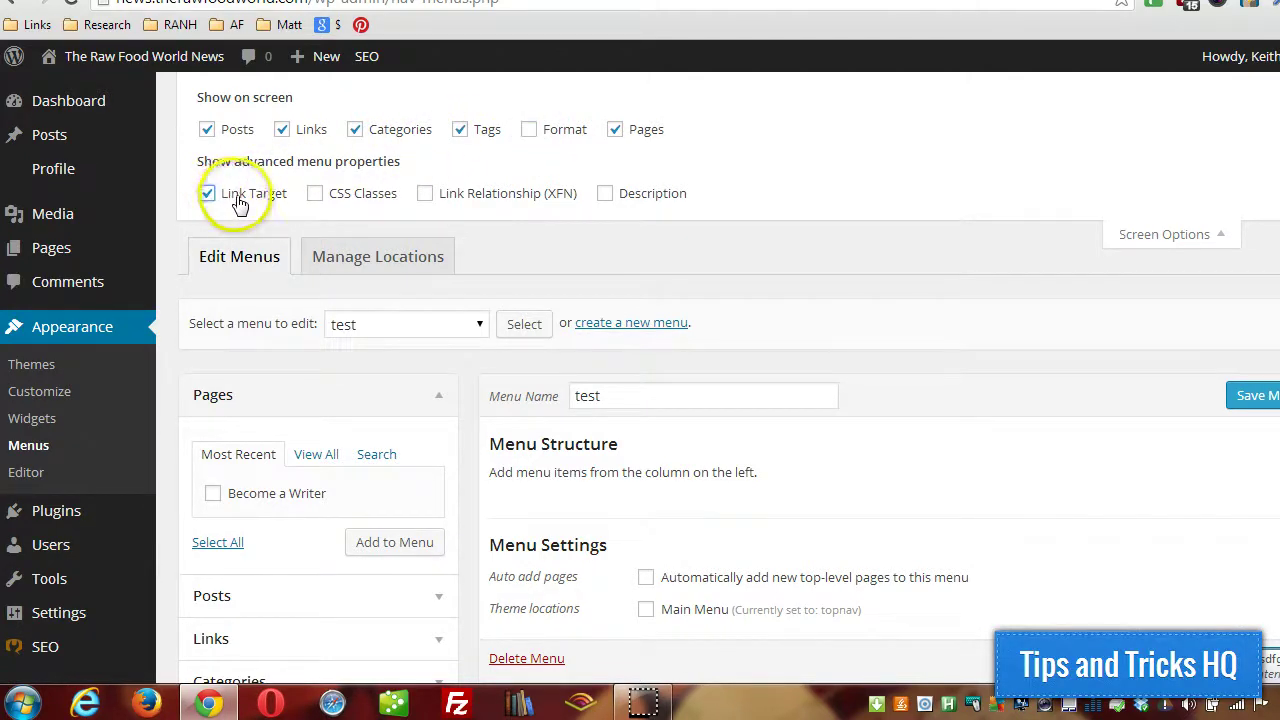
{"action": "left_click", "coordinate": [425, 196]}
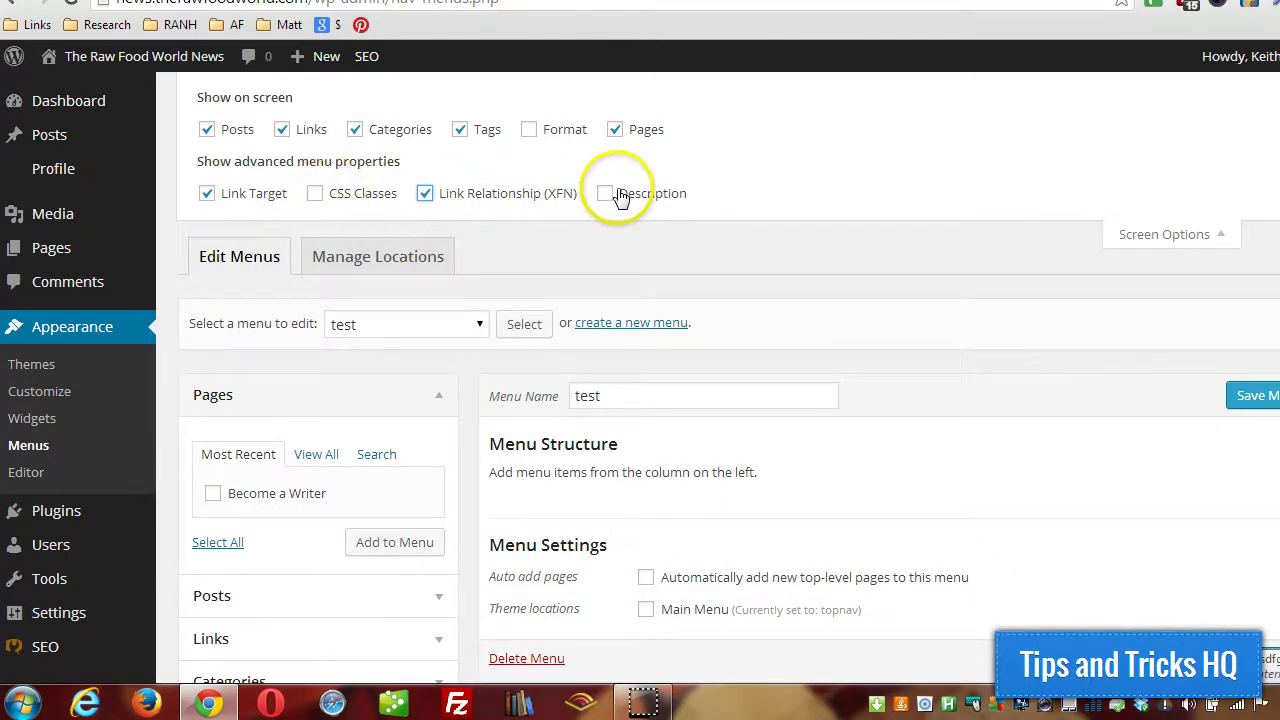
{"action": "left_click", "coordinate": [1182, 236]}
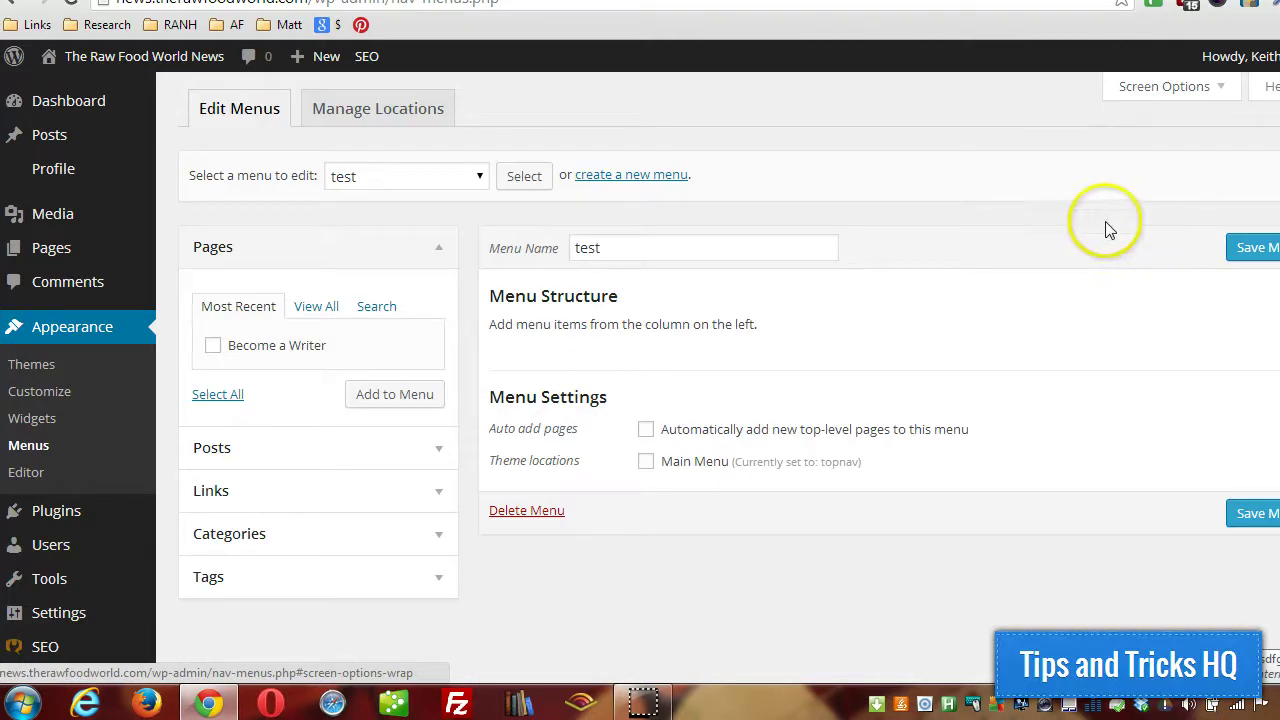
Delete the test menu and confirm the deletion
{"action": "scroll", "coordinate": [1022, 213], "scroll_direction": "down", "scroll_amount": 1}
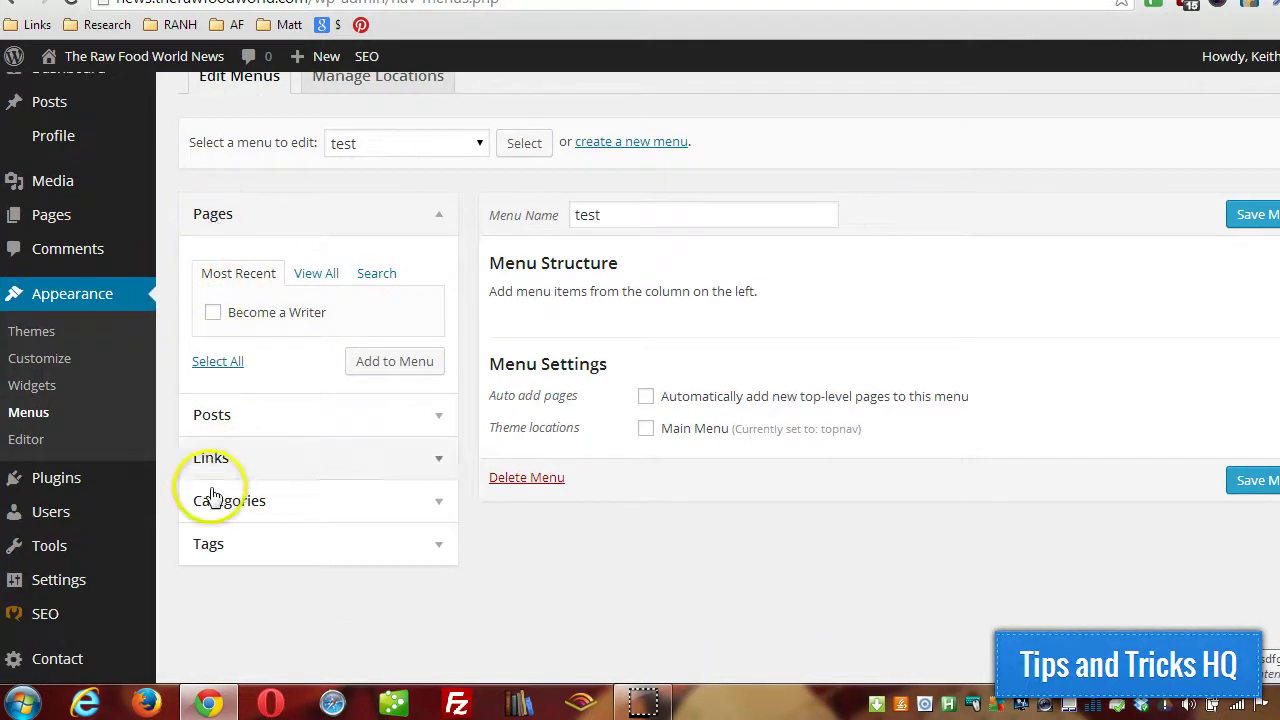
{"action": "scroll", "coordinate": [497, 333], "scroll_direction": "up", "scroll_amount": 1}
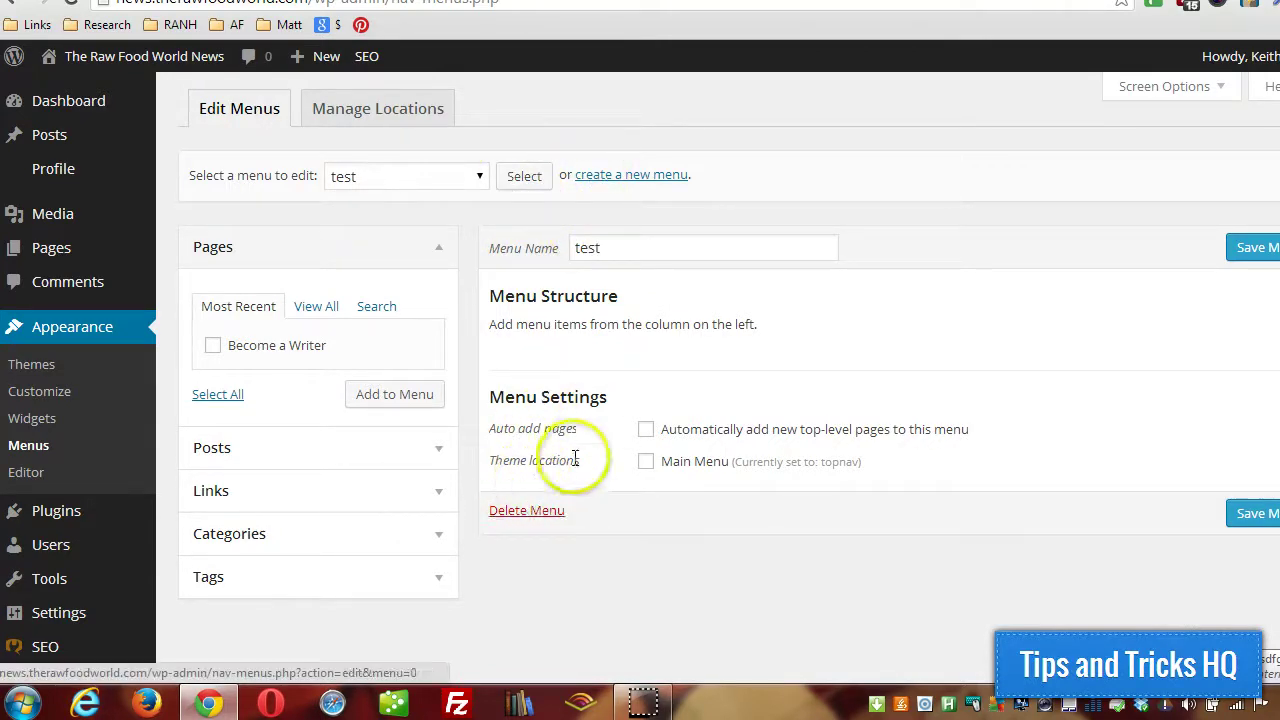
{"action": "left_click", "coordinate": [527, 512]}
{"action": "left_click", "coordinate": [717, 138]}
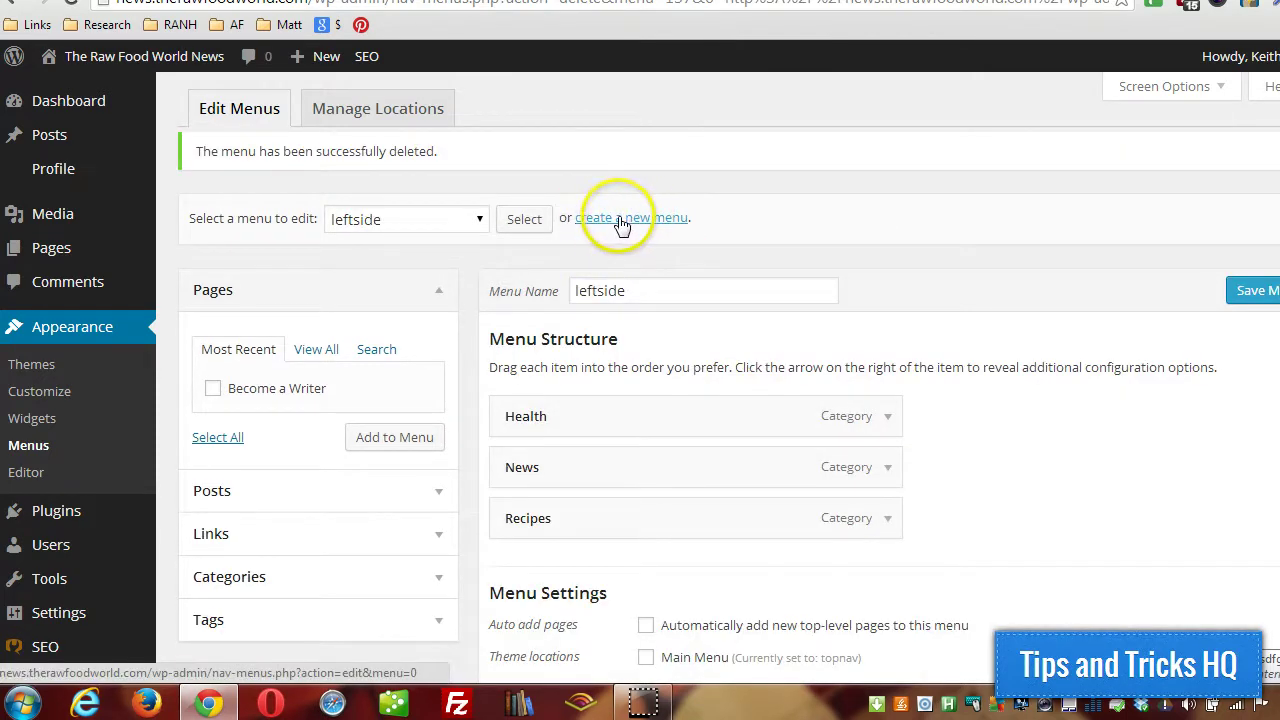
Create a new menu named Test2
{"action": "left_click", "coordinate": [621, 225]}
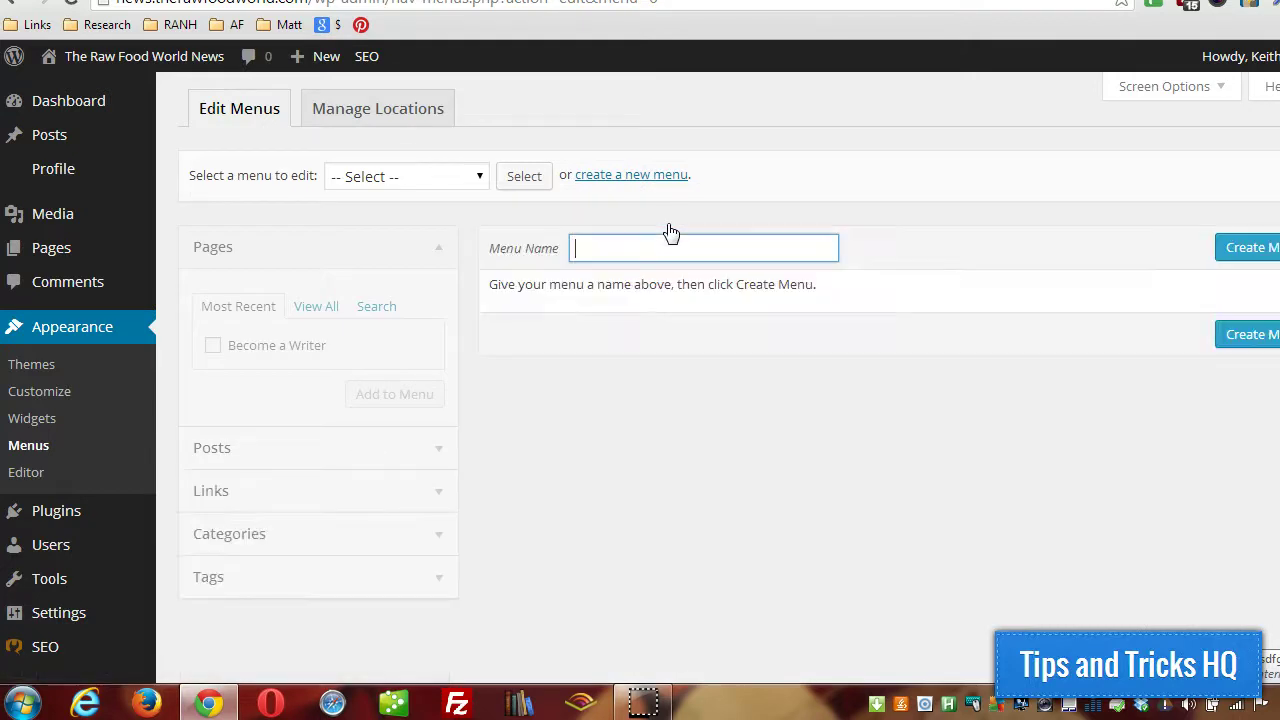
{"action": "left_click", "coordinate": [650, 236]}
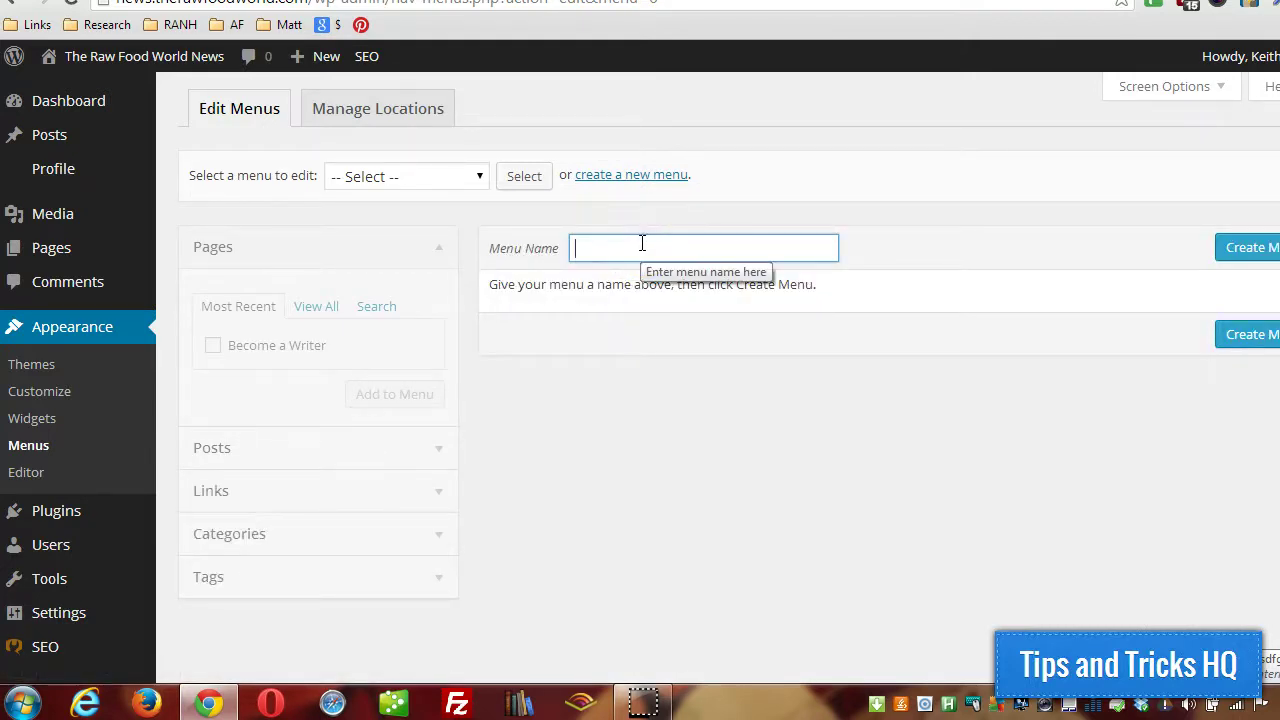
{"action": "type", "text": "Test2"}
{"action": "left_click", "coordinate": [1240, 250]}
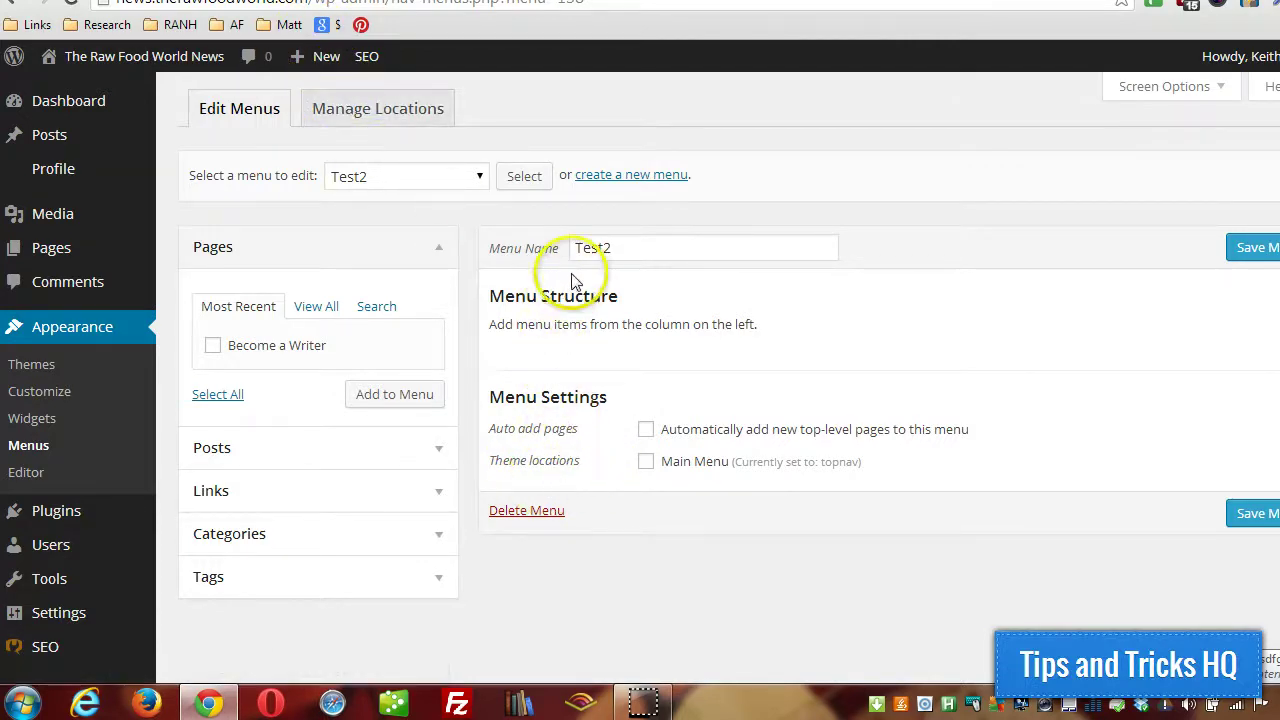
{"action": "left_click_drag", "start_coordinate": [620, 247], "coordinate": [557, 247]}
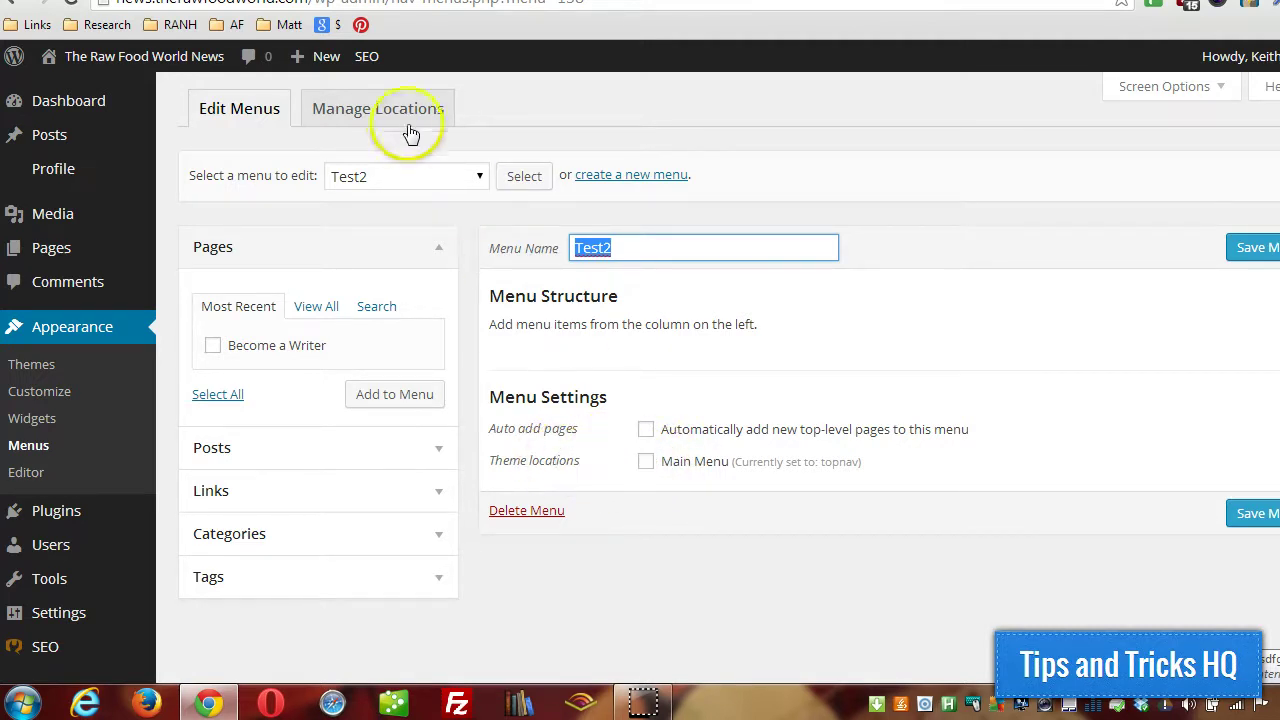
Assign the Test2 menu to the Main Menu theme location and save the menu
{"action": "left_click", "coordinate": [646, 461]}
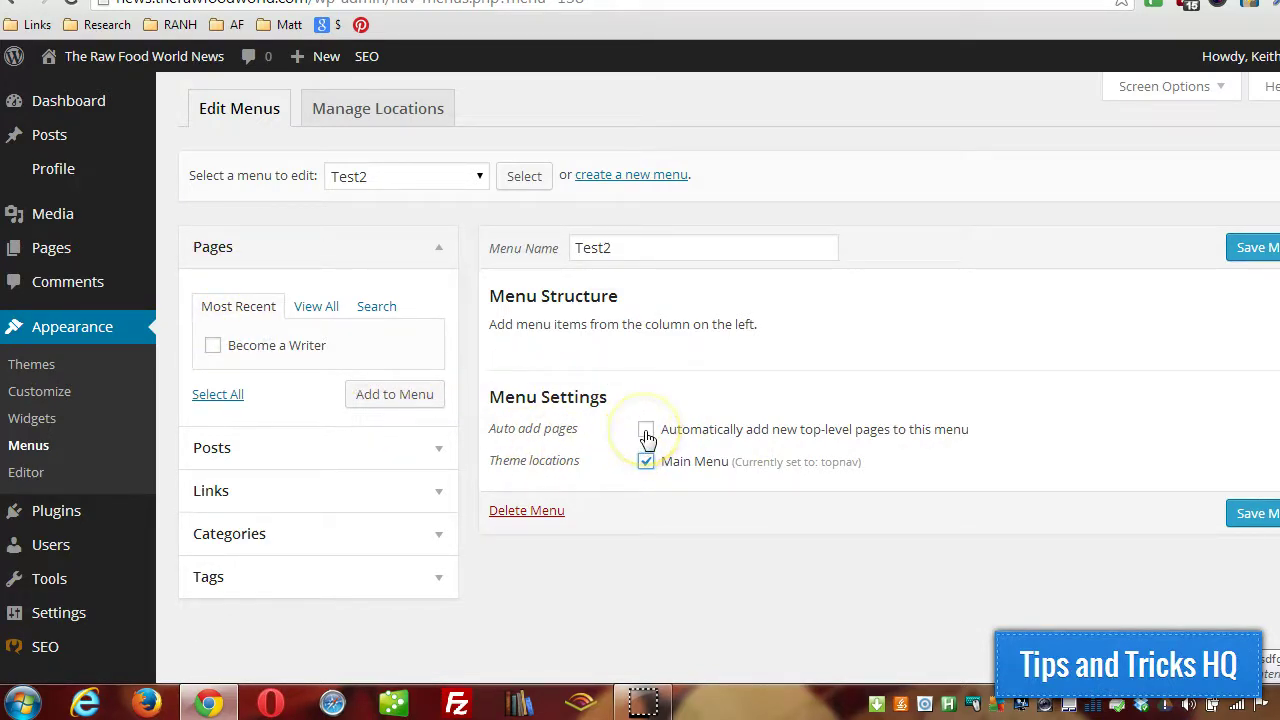
{"action": "scroll", "coordinate": [742, 355], "scroll_direction": "down", "scroll_amount": 1}
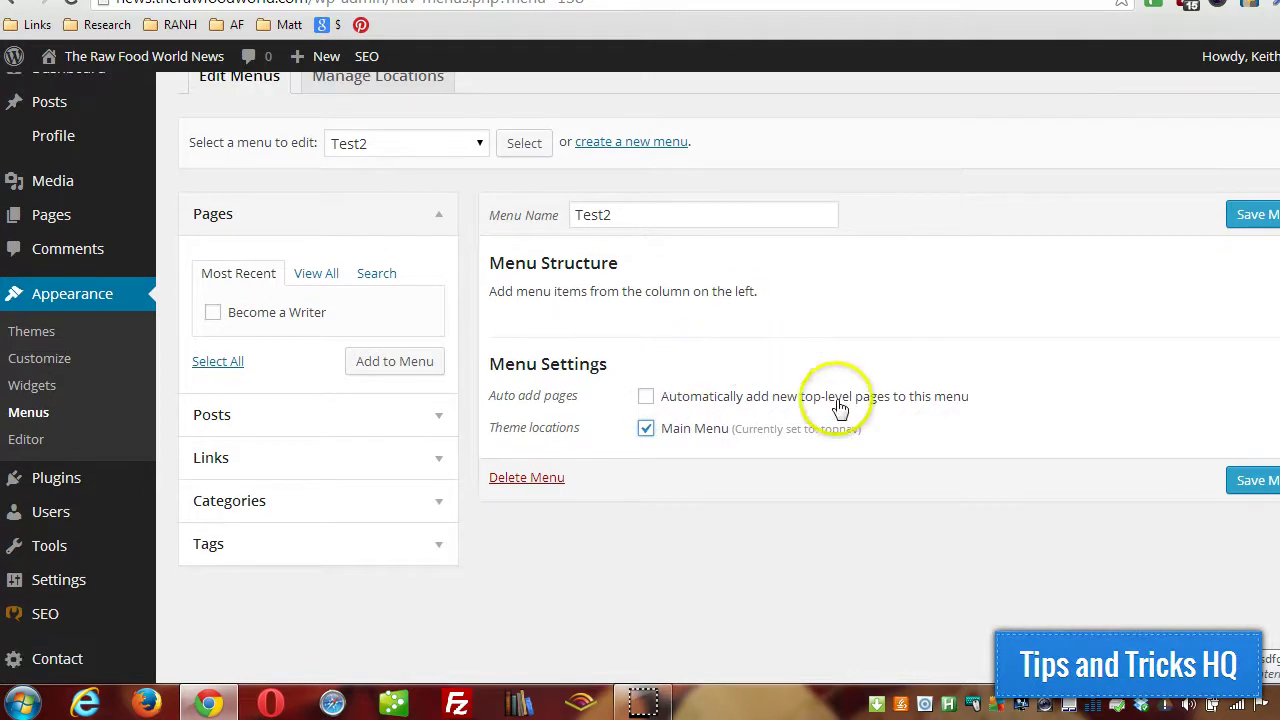
{"action": "left_click", "coordinate": [1243, 484]}
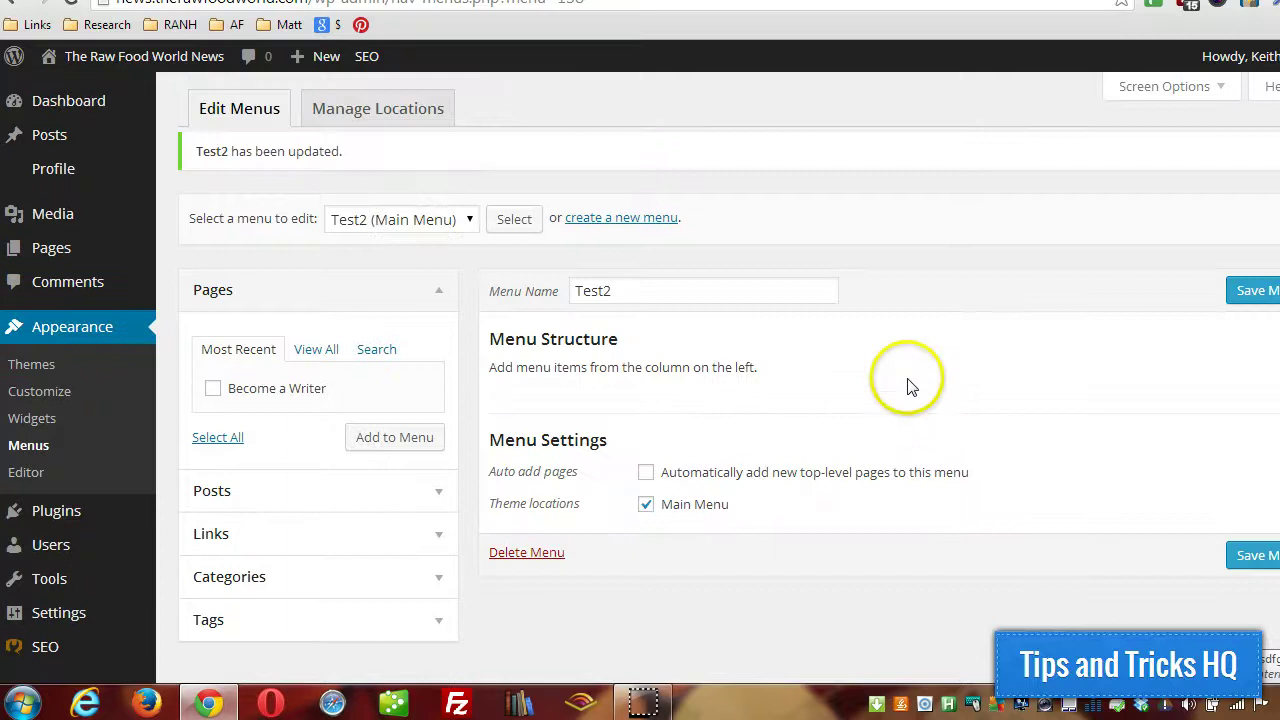
Collapse the Pages item box and expand it again
{"action": "scroll", "coordinate": [906, 380], "scroll_direction": "down", "scroll_amount": 2}
{"action": "scroll", "coordinate": [905, 383], "scroll_direction": "down", "scroll_amount": 1}
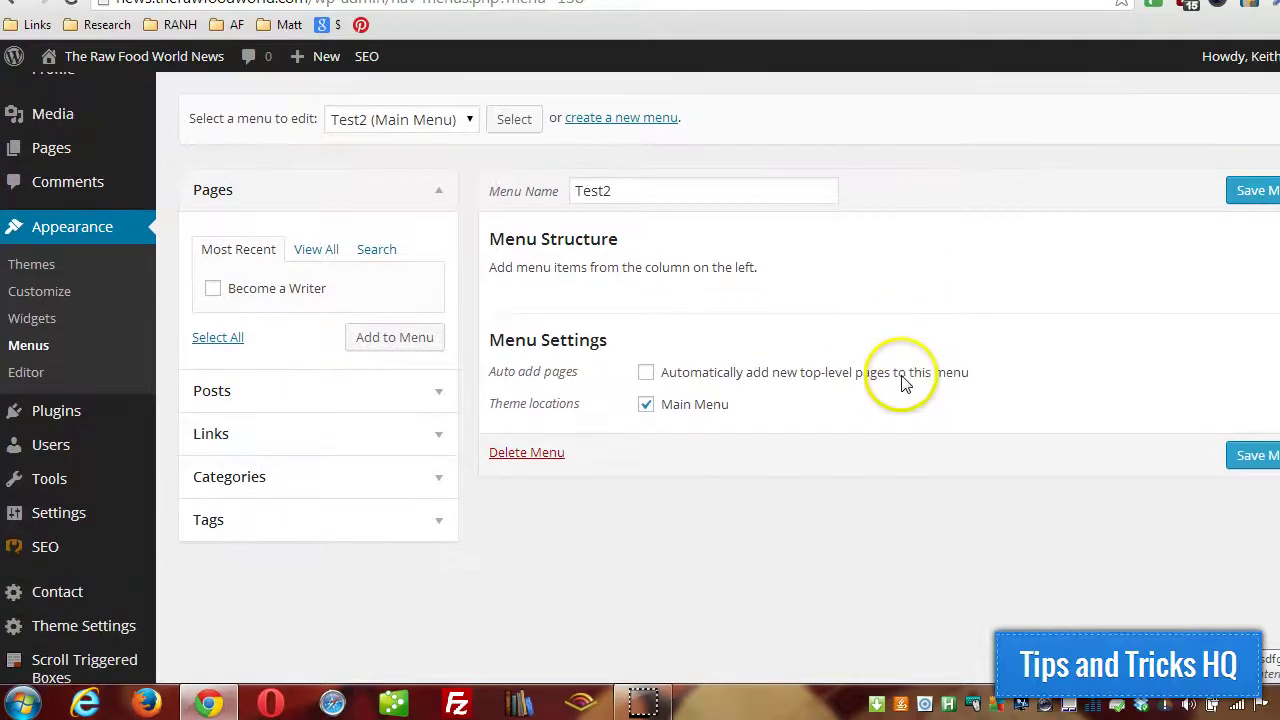
{"action": "left_click", "coordinate": [428, 191]}
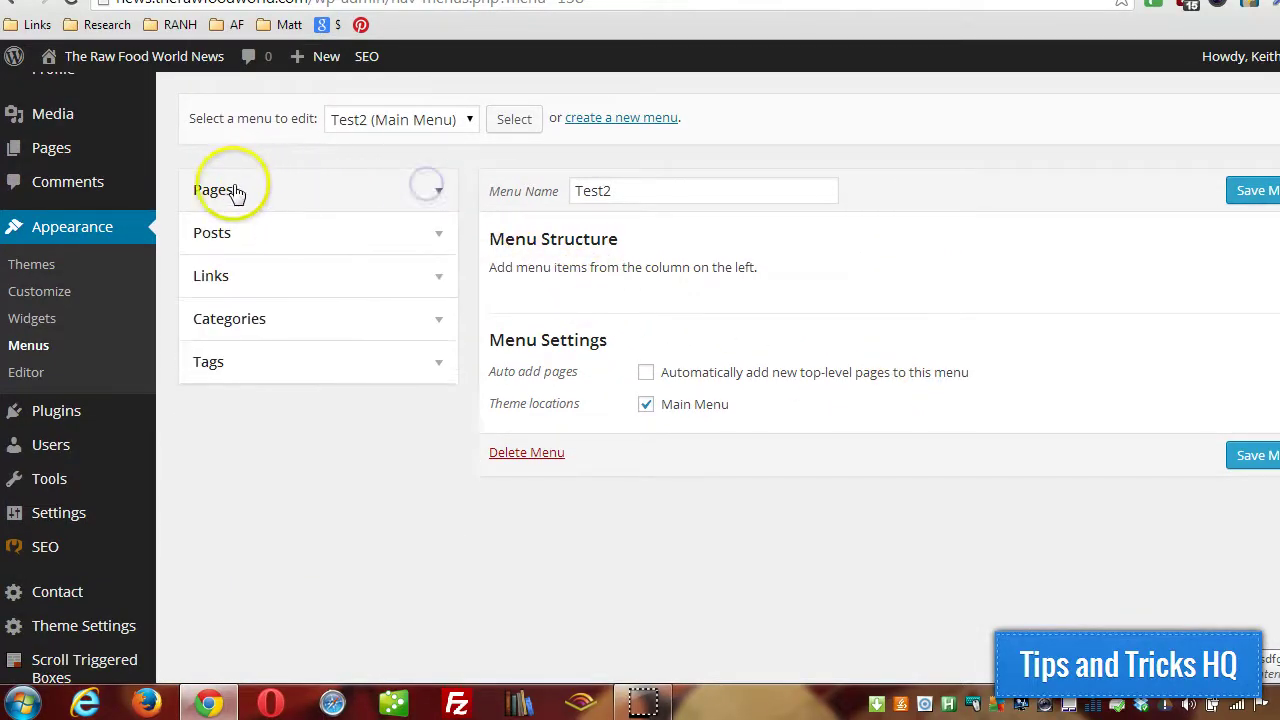
{"action": "left_click", "coordinate": [440, 192]}
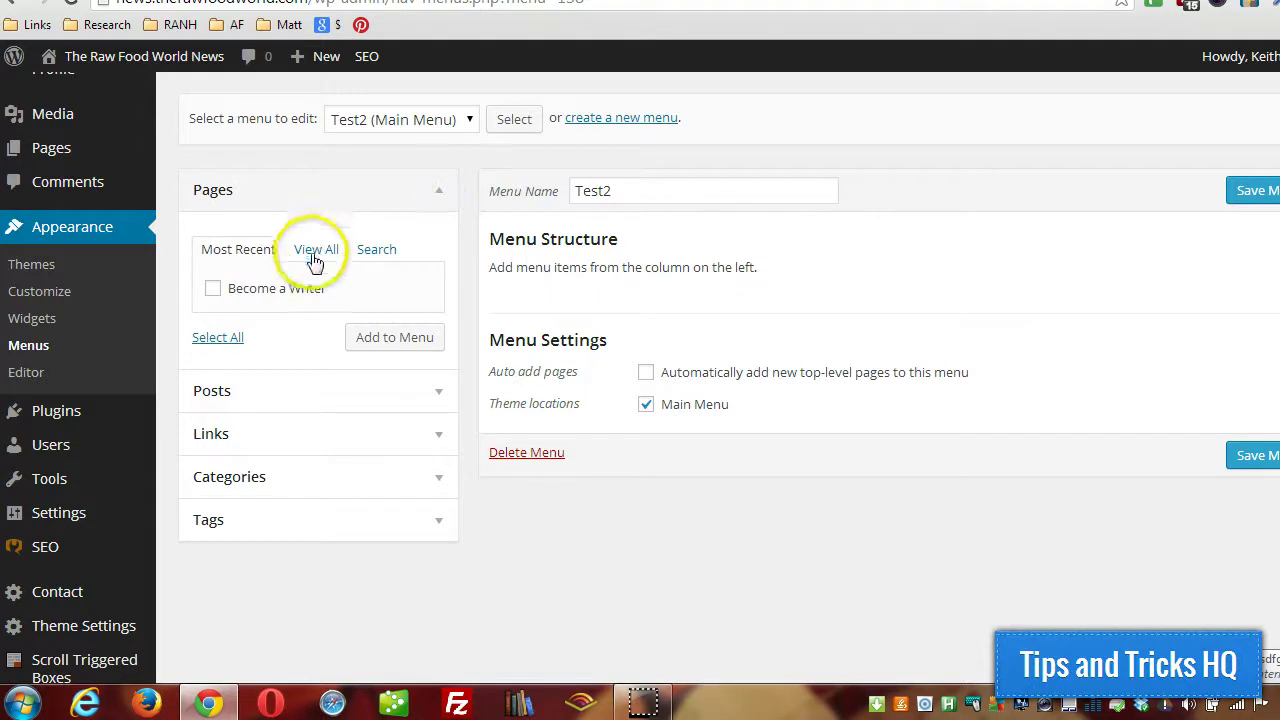
Add the Become a Writer page and the post How to fight cachexia (cancer wasting syndrome) to the Test2 menu
{"action": "left_click", "coordinate": [237, 289]}
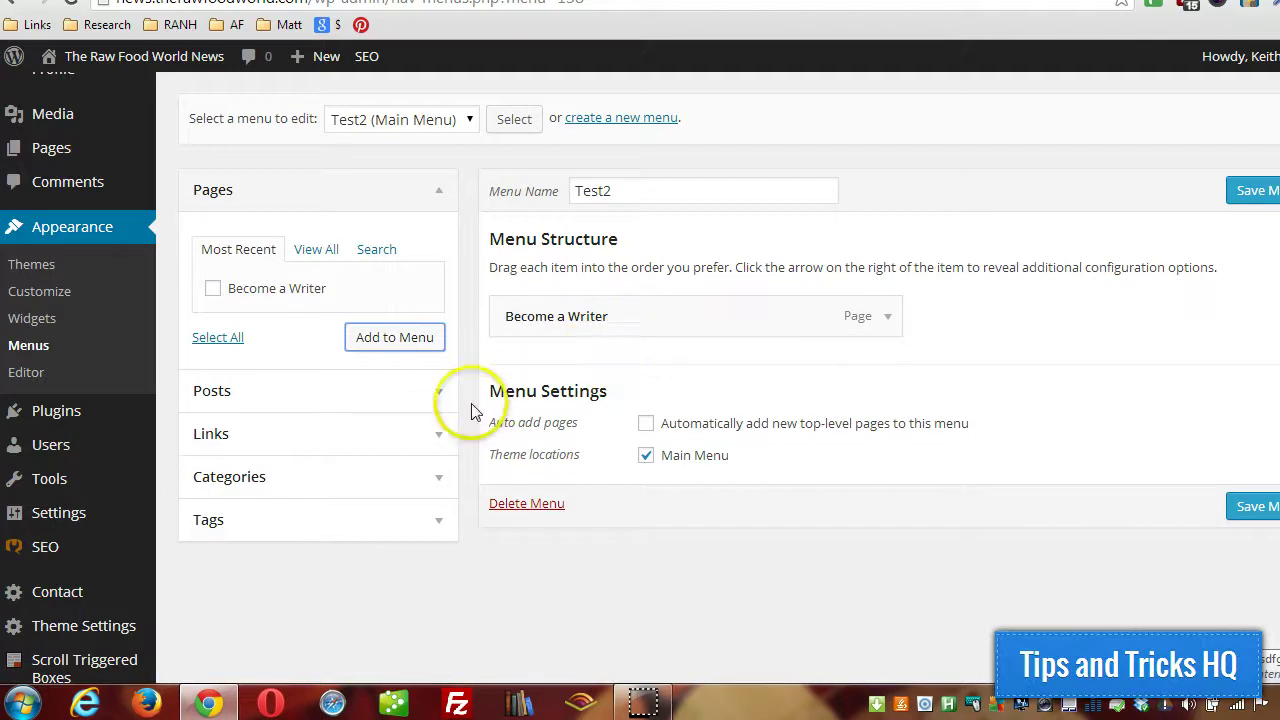
{"action": "left_click", "coordinate": [440, 392]}
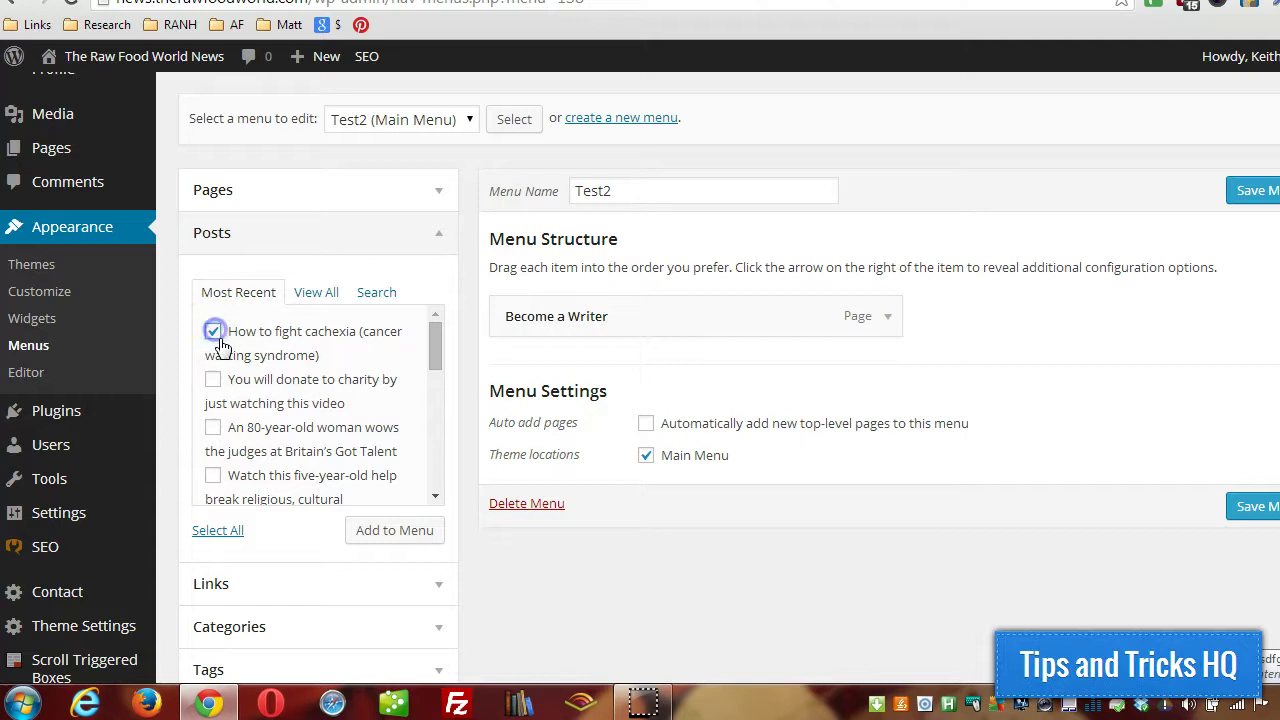
{"action": "left_click", "coordinate": [380, 526]}
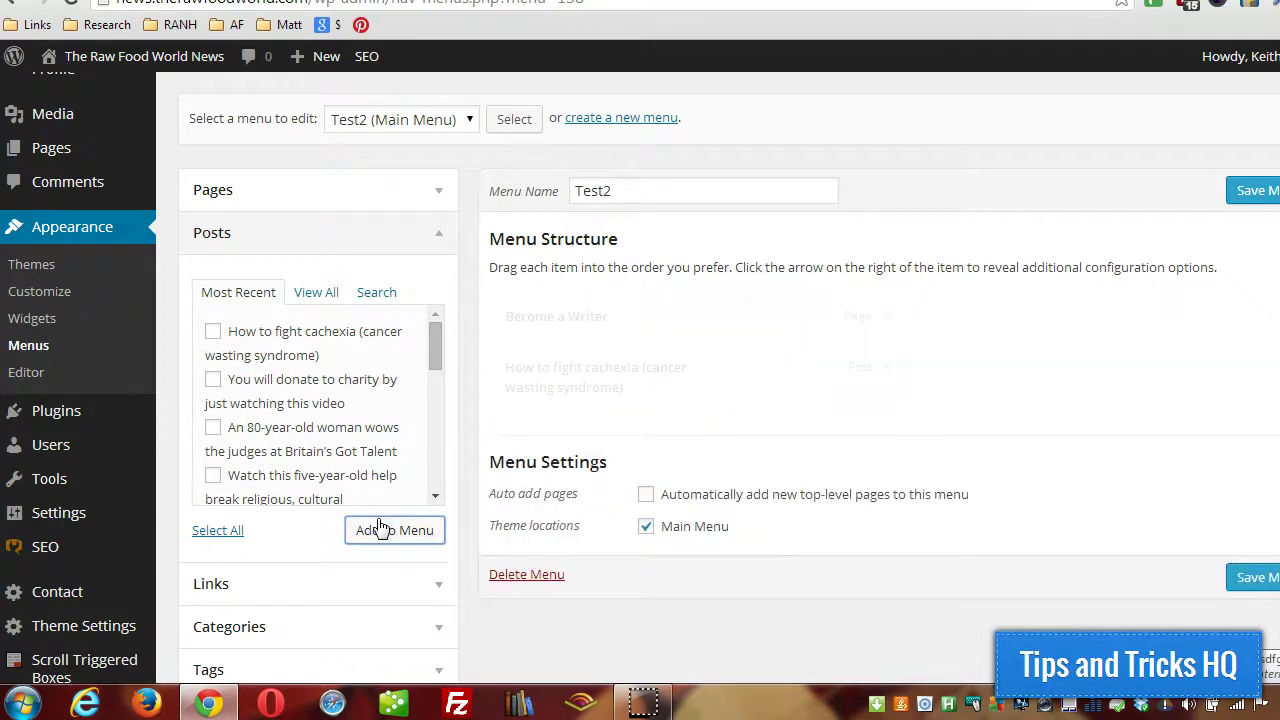
{"action": "left_click", "coordinate": [443, 234]}
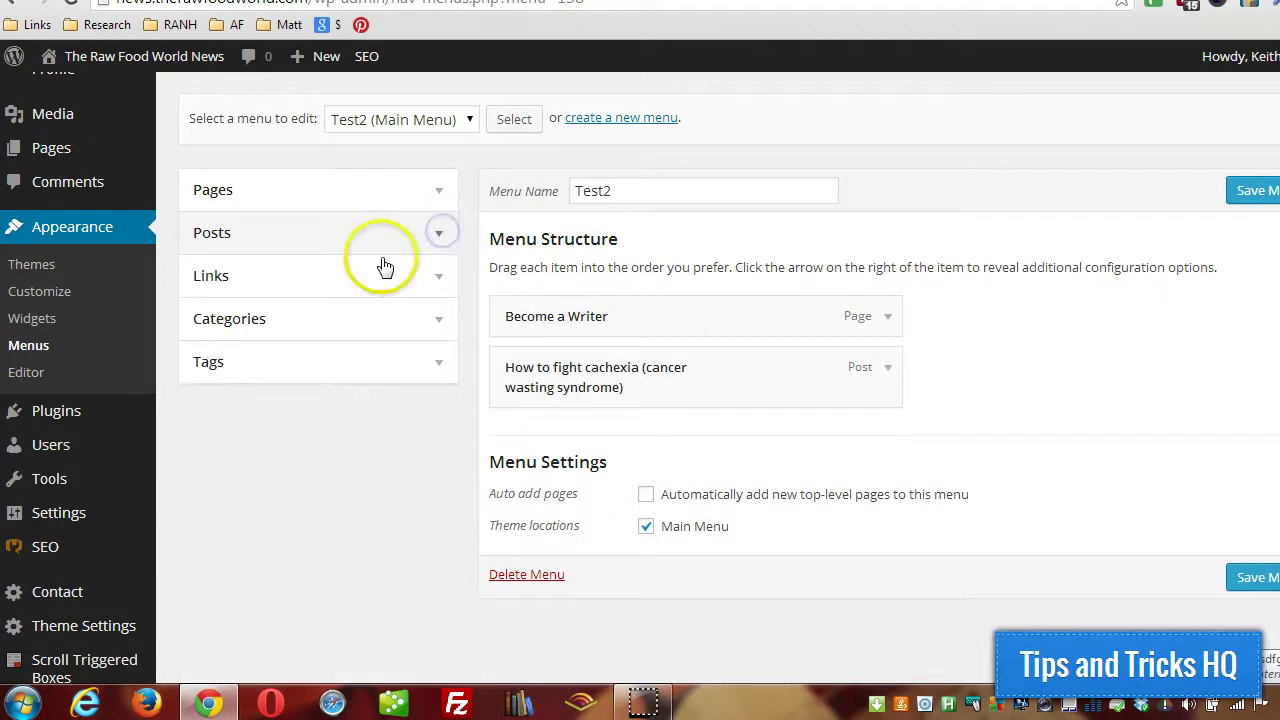
Enter Home as the link text of a custom link and select its URL for editing
{"action": "left_click", "coordinate": [440, 279]}
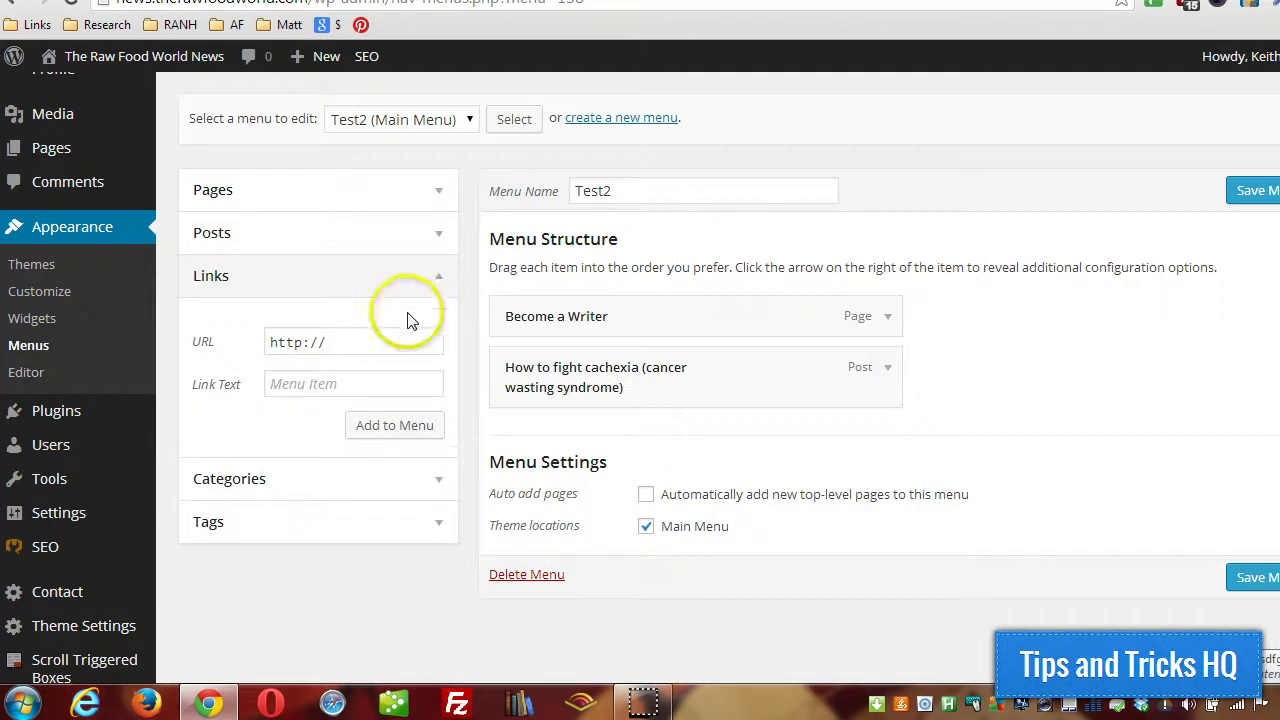
{"action": "left_click", "coordinate": [375, 334]}
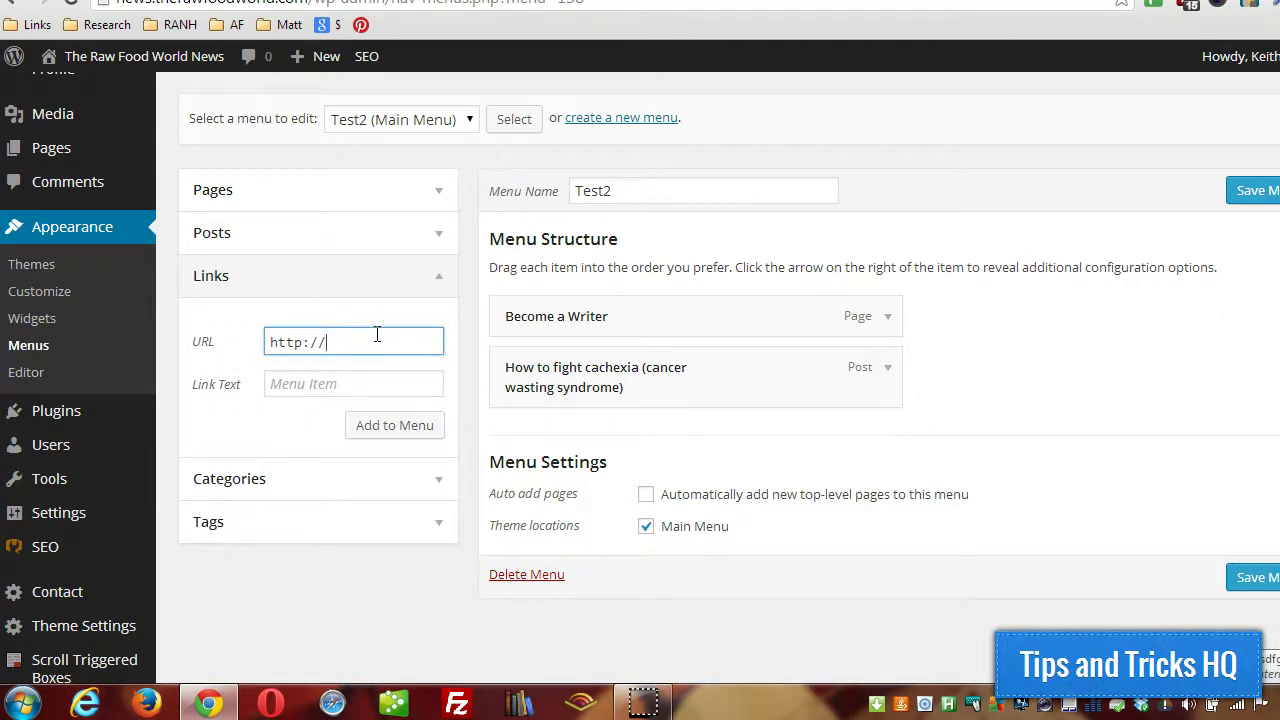
{"action": "left_click", "coordinate": [343, 382]}
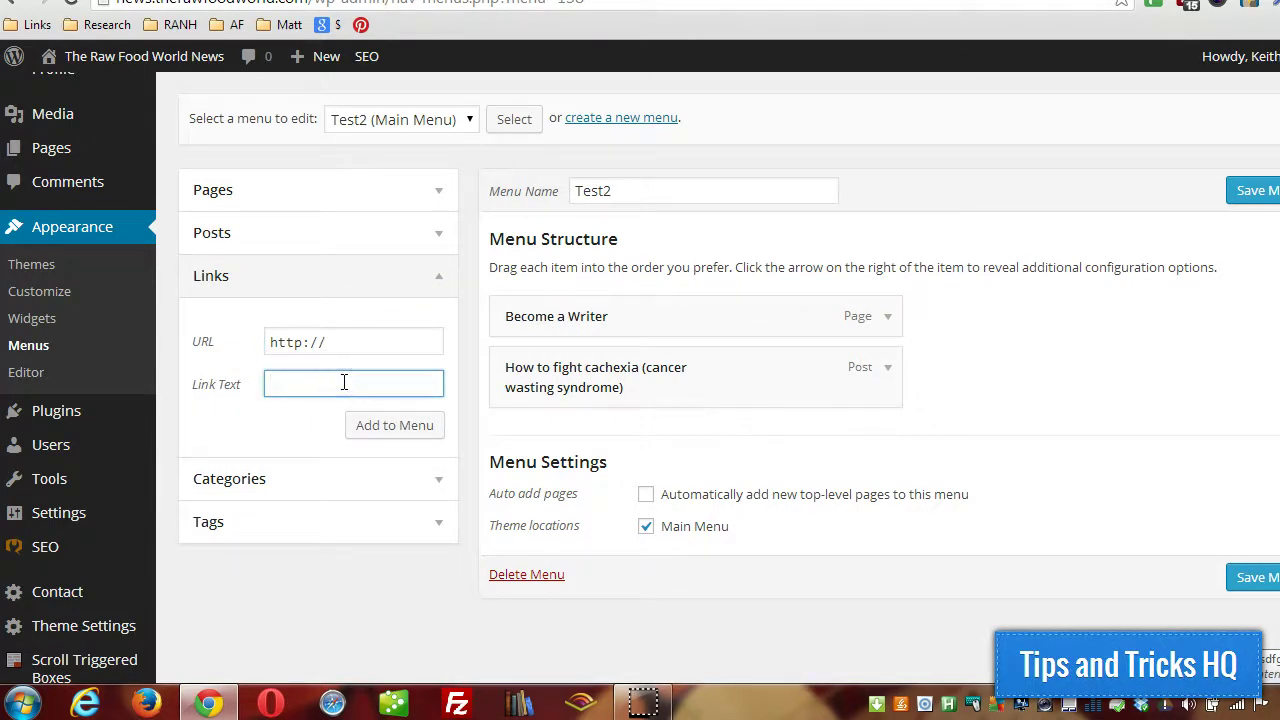
{"action": "left_click", "coordinate": [412, 340]}
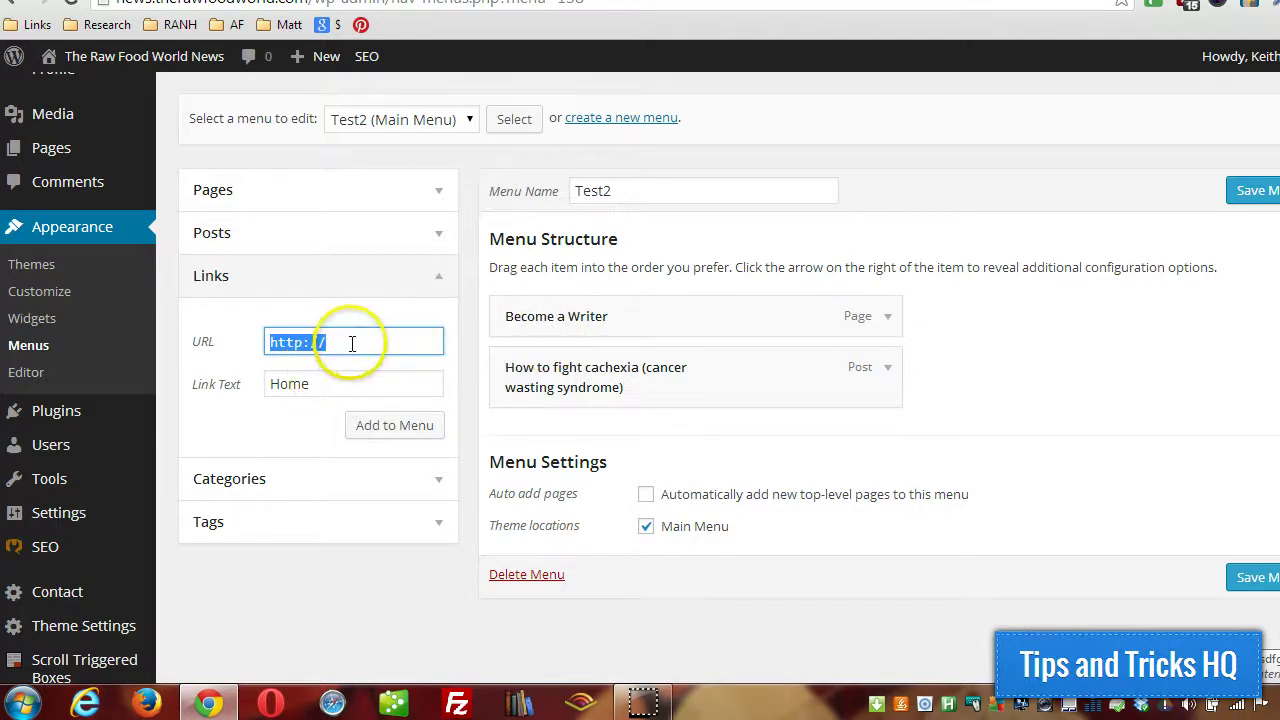
Show the full list of pages, select the Home page, and collapse the Pages box
{"action": "left_click", "coordinate": [437, 191]}
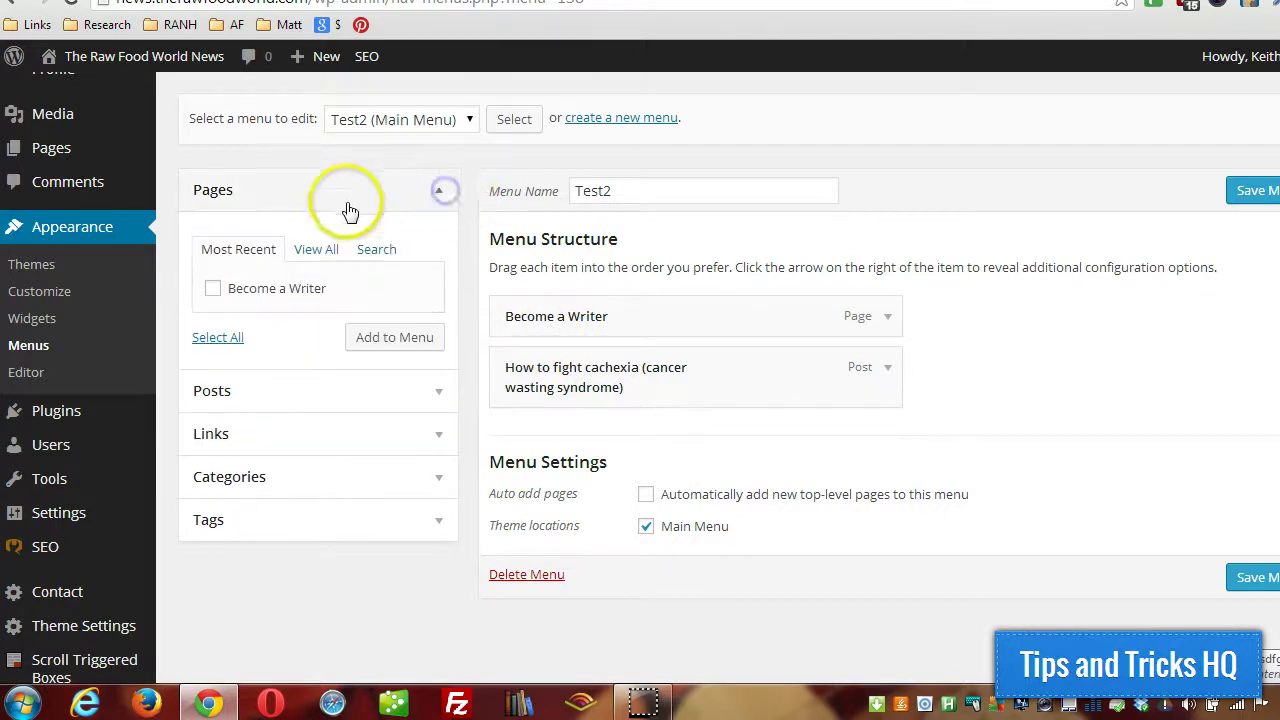
{"action": "left_click", "coordinate": [320, 249]}
{"action": "left_click", "coordinate": [243, 288]}
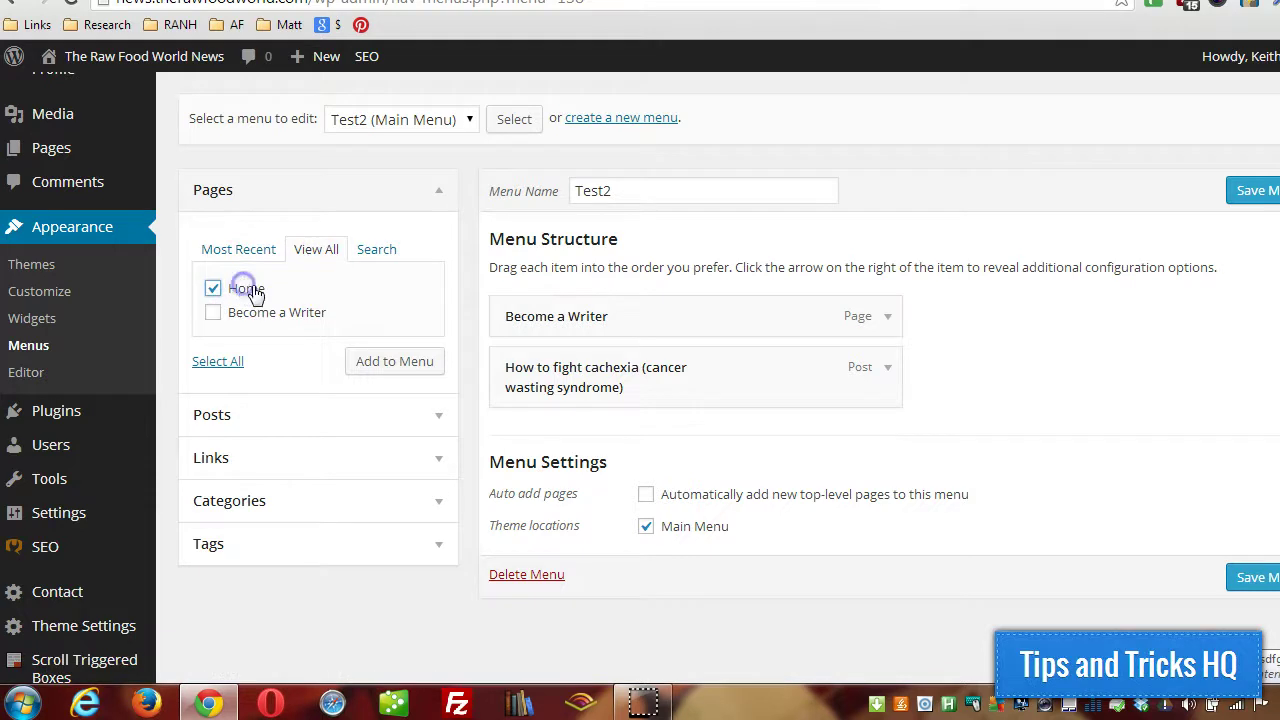
{"action": "left_click", "coordinate": [437, 190]}
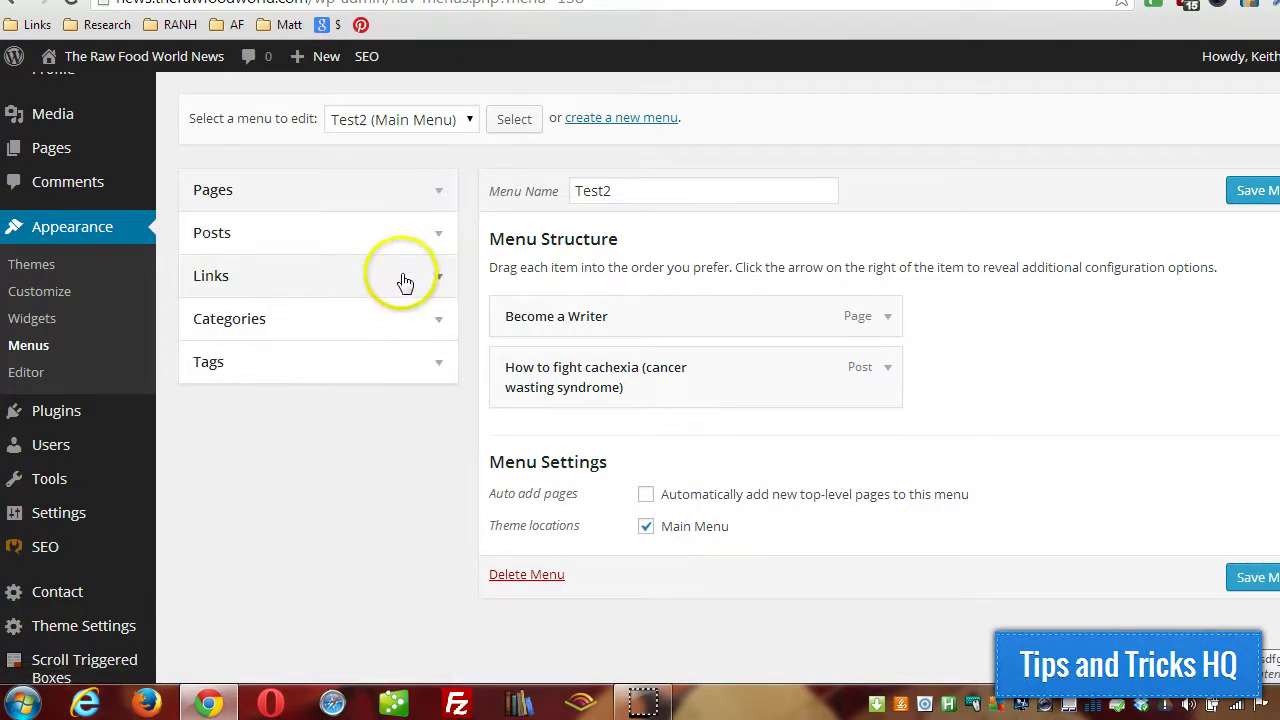
Review the URL and link text fields of the custom link, then collapse the Links box
{"action": "left_click", "coordinate": [429, 277]}
{"action": "left_click", "coordinate": [347, 341]}
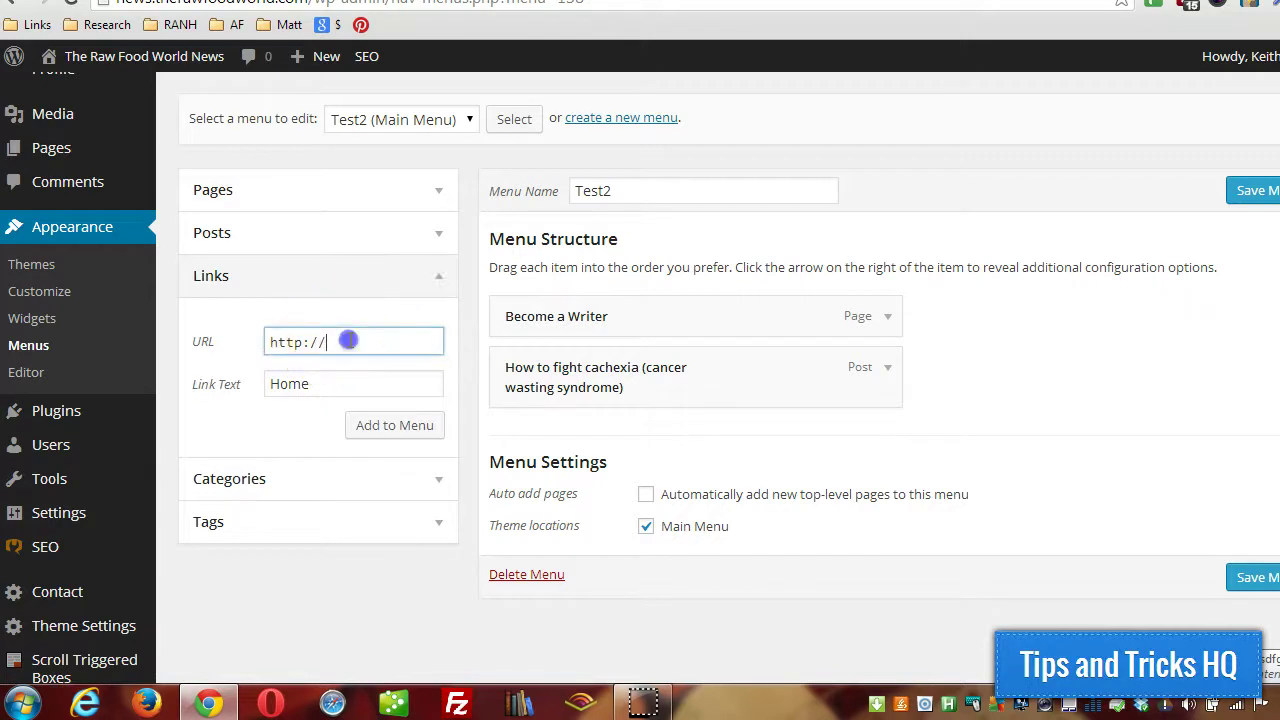
{"action": "left_click", "coordinate": [349, 341]}
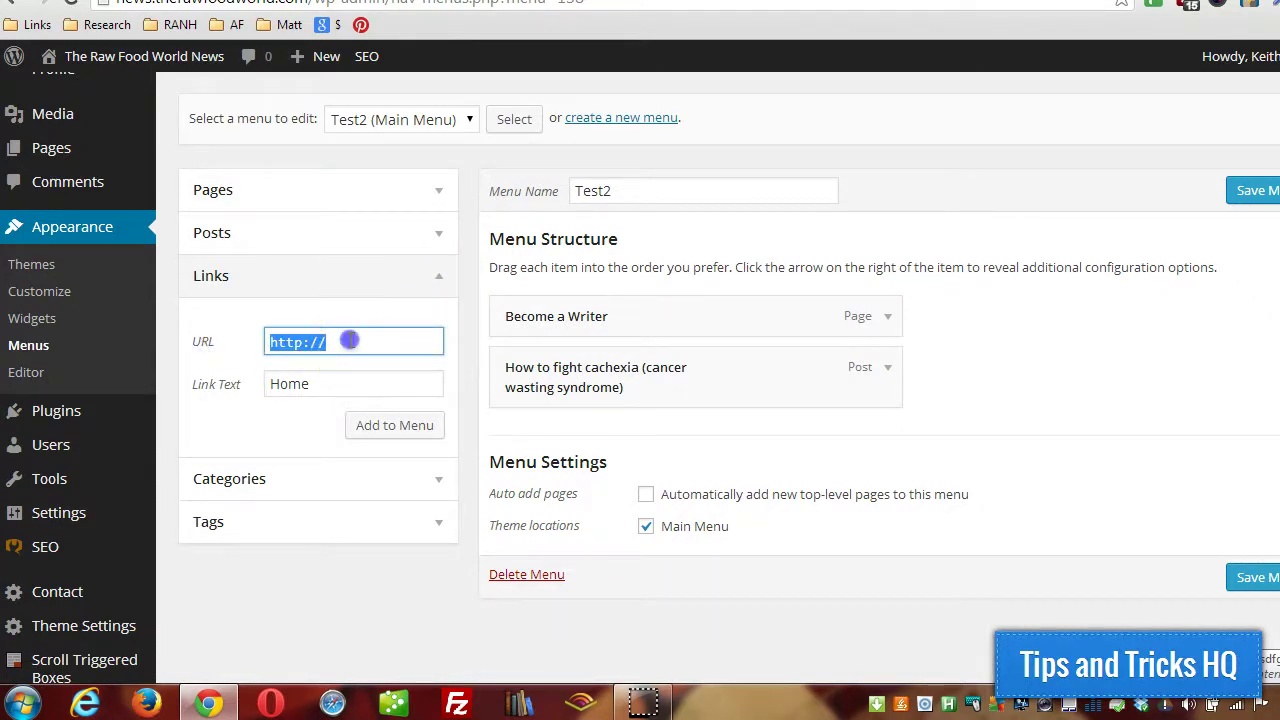
{"action": "left_click", "coordinate": [334, 386]}
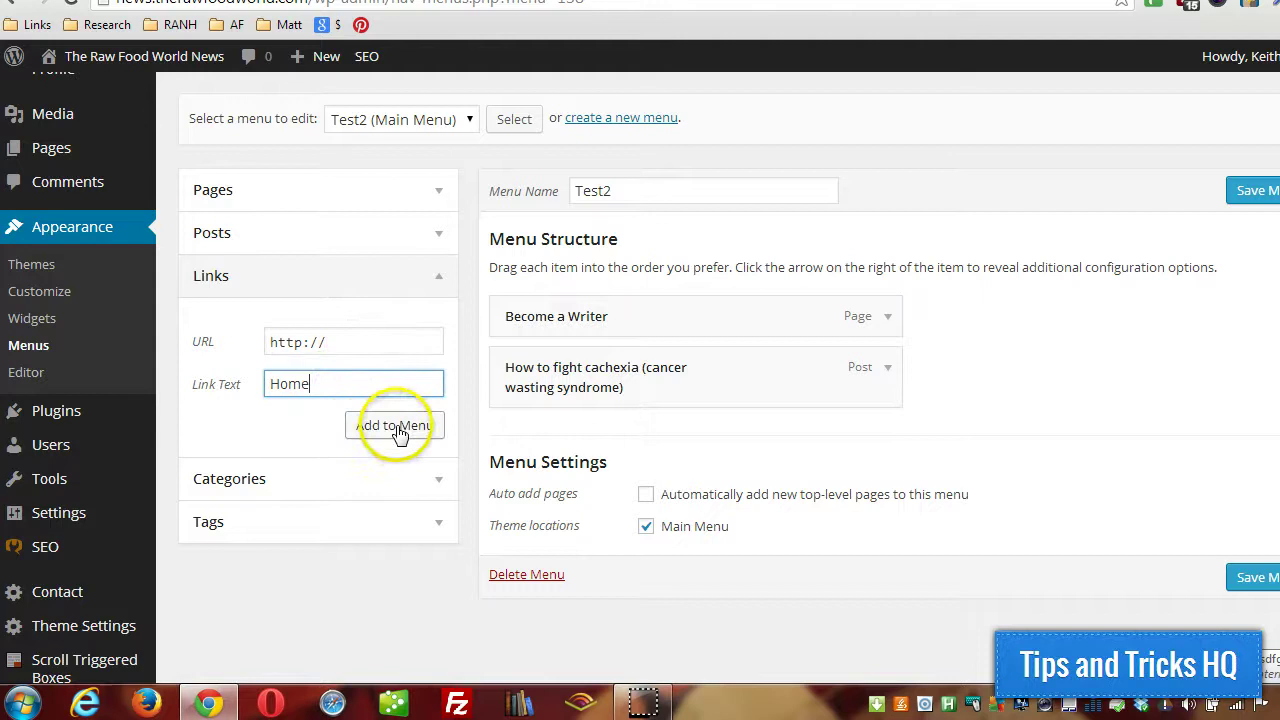
{"action": "left_click", "coordinate": [438, 278]}
Examine which categories and tags are available as menu items, including the full category list
{"action": "left_click", "coordinate": [436, 320]}
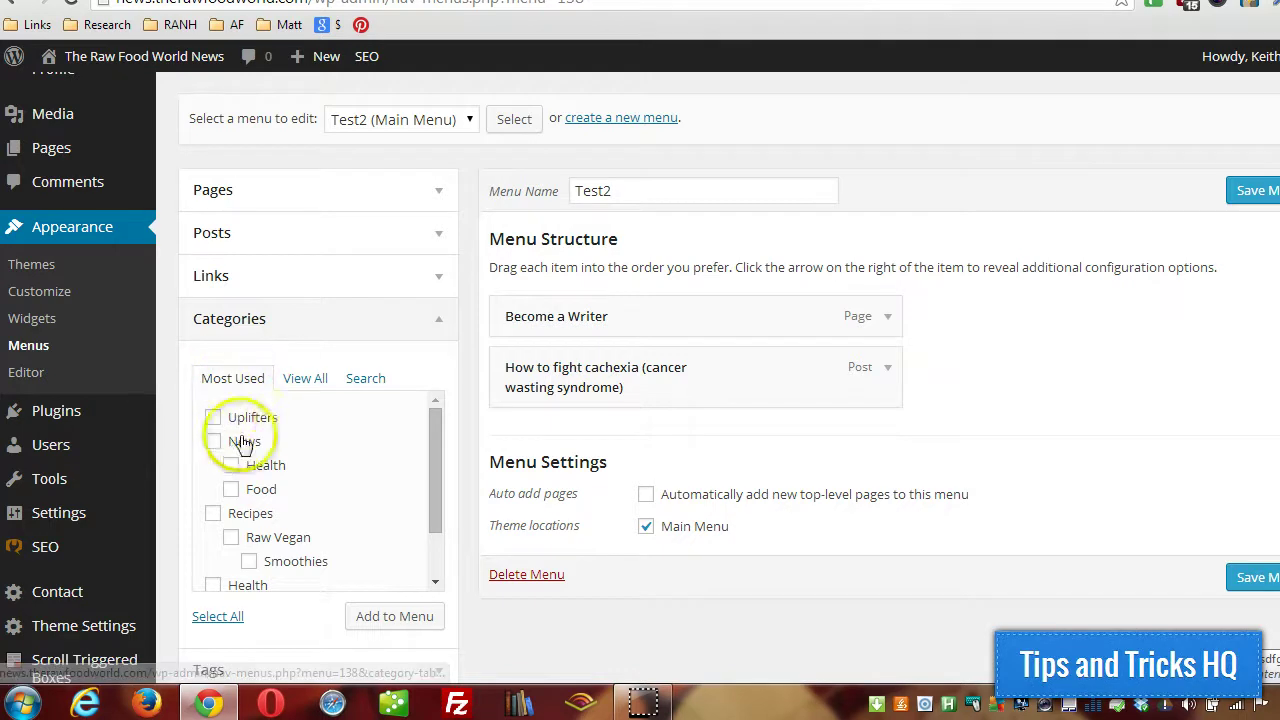
{"action": "left_click", "coordinate": [306, 380]}
{"action": "left_click", "coordinate": [250, 380]}
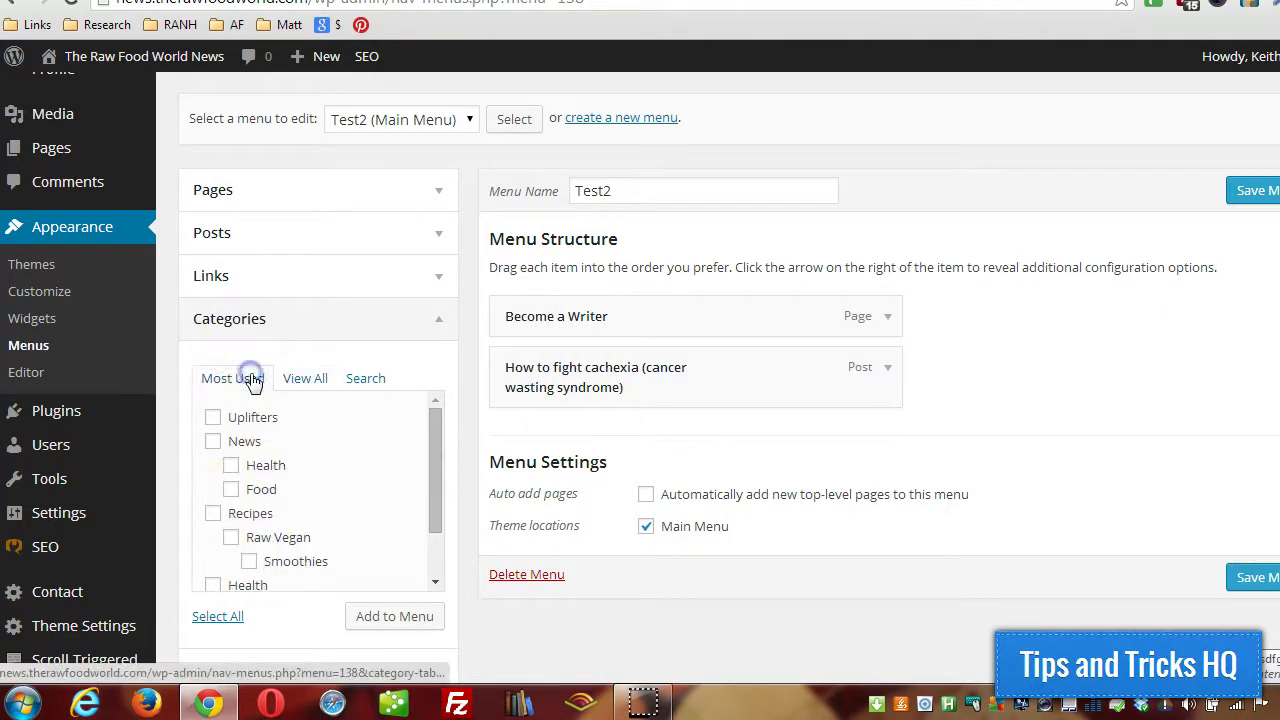
{"action": "scroll", "coordinate": [349, 414], "scroll_direction": "down", "scroll_amount": 3}
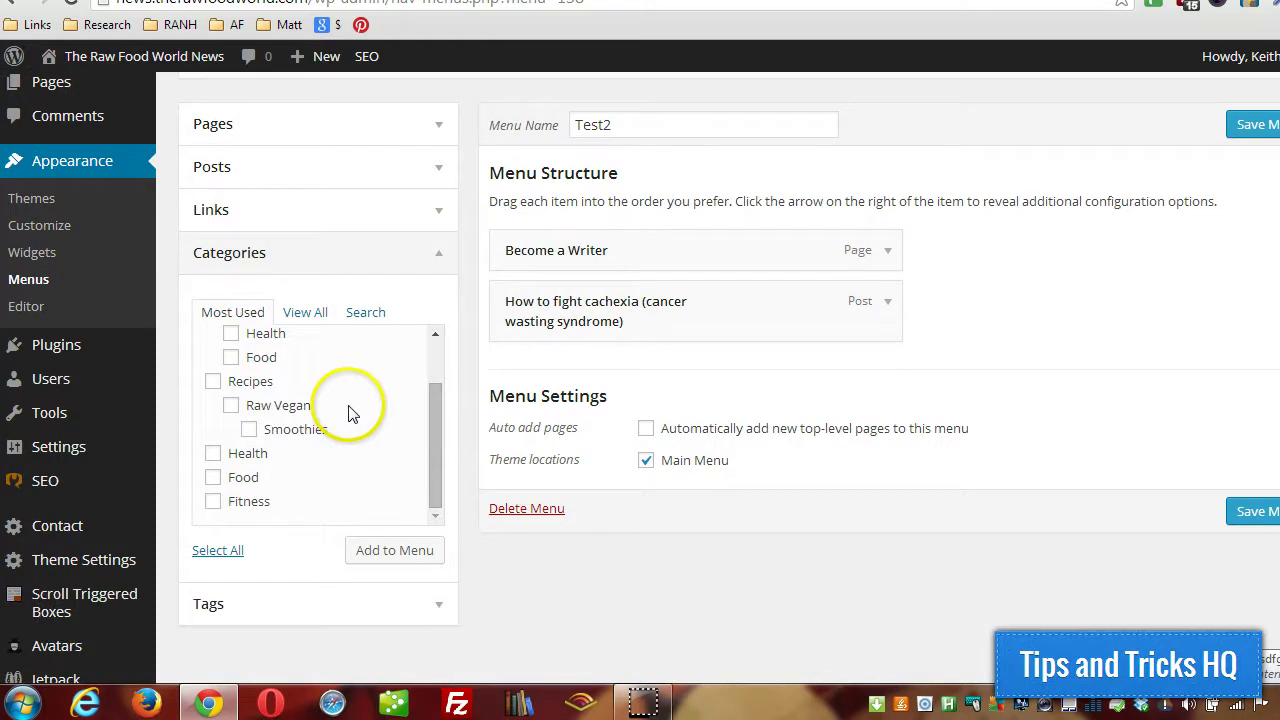
{"action": "left_click", "coordinate": [438, 607]}
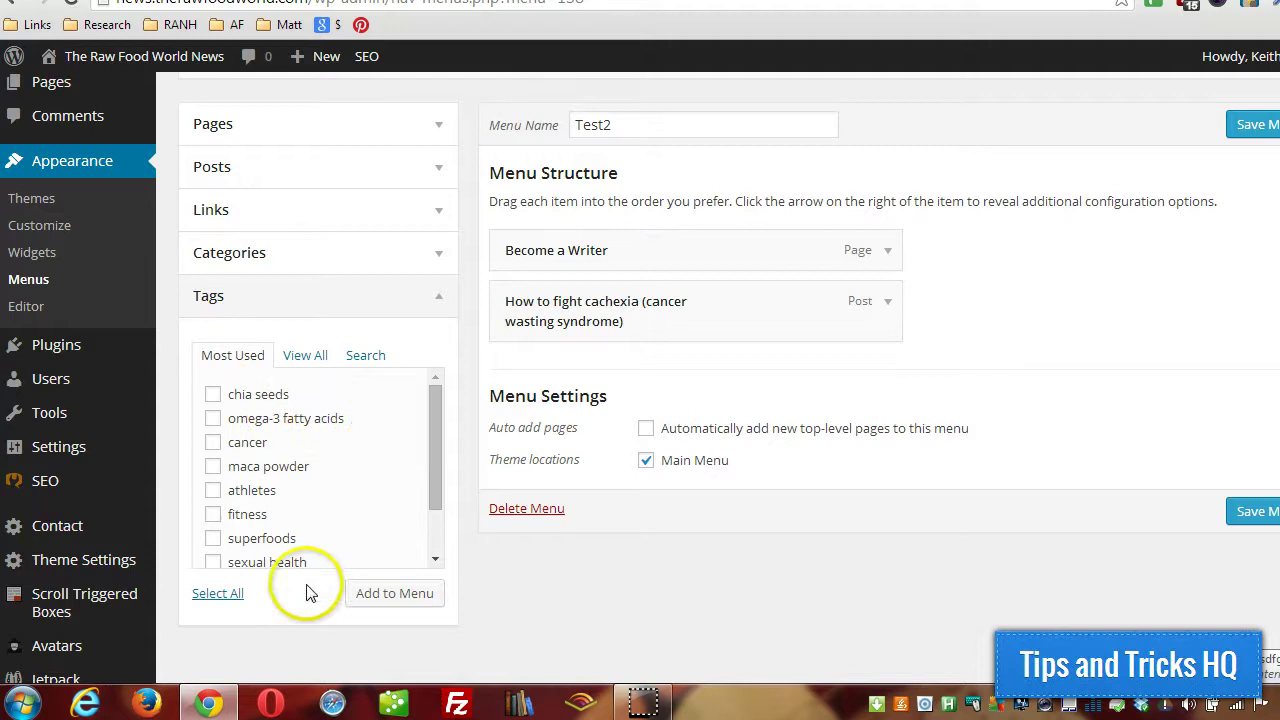
{"action": "scroll", "coordinate": [365, 491], "scroll_direction": "up", "scroll_amount": 1}
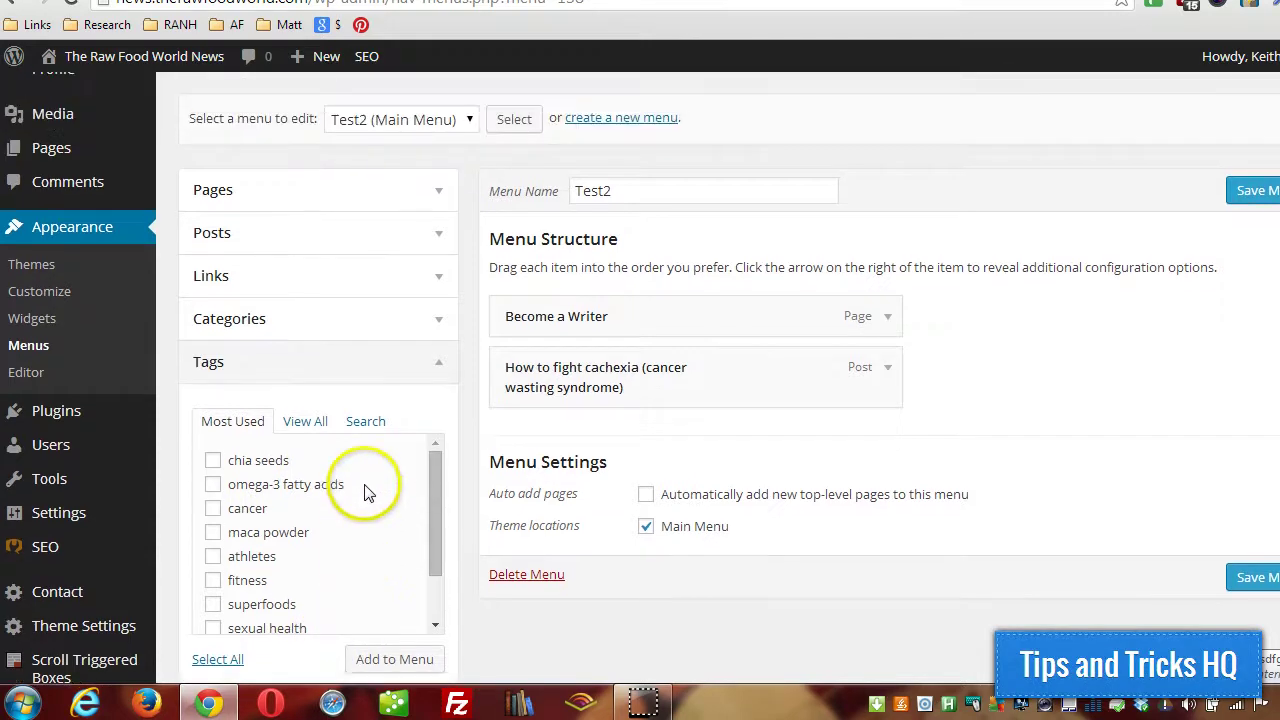
{"action": "left_click", "coordinate": [430, 368]}
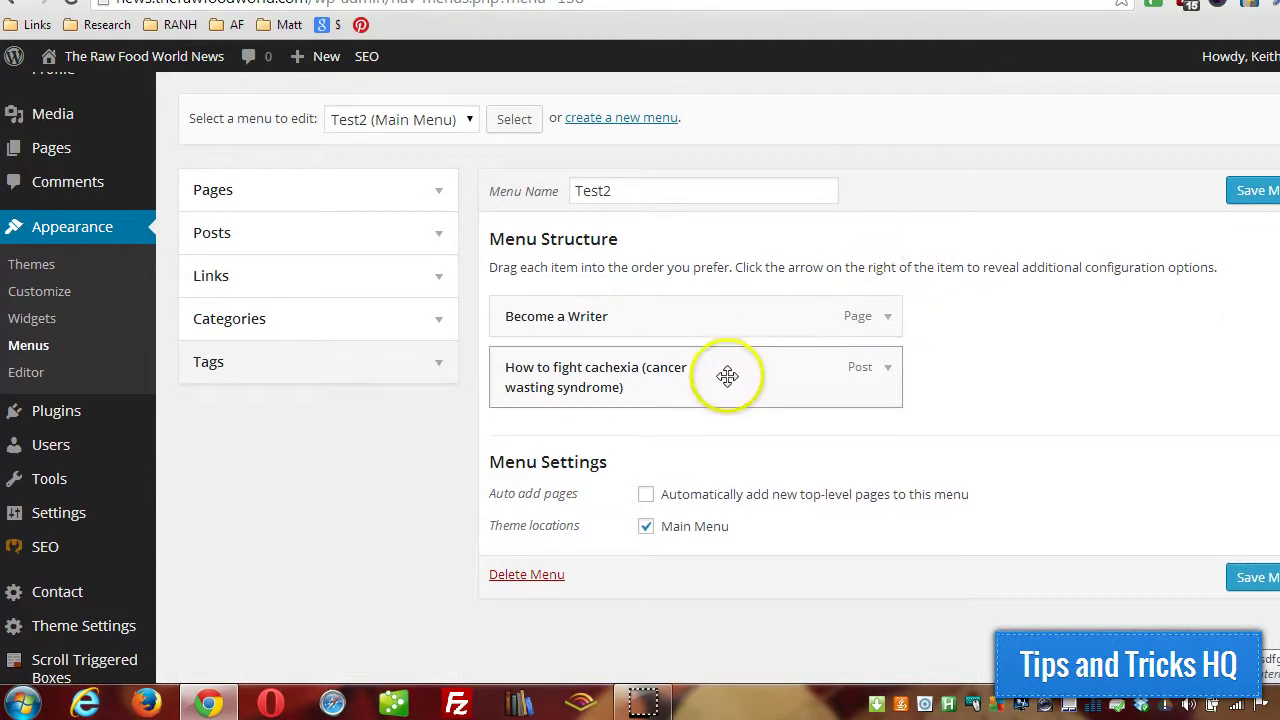
Try reordering the two menu items and nesting the cachexia post under Become a Writer, and restore the original arrangement
{"action": "left_click_drag", "start_coordinate": [726, 374], "coordinate": [651, 309]}
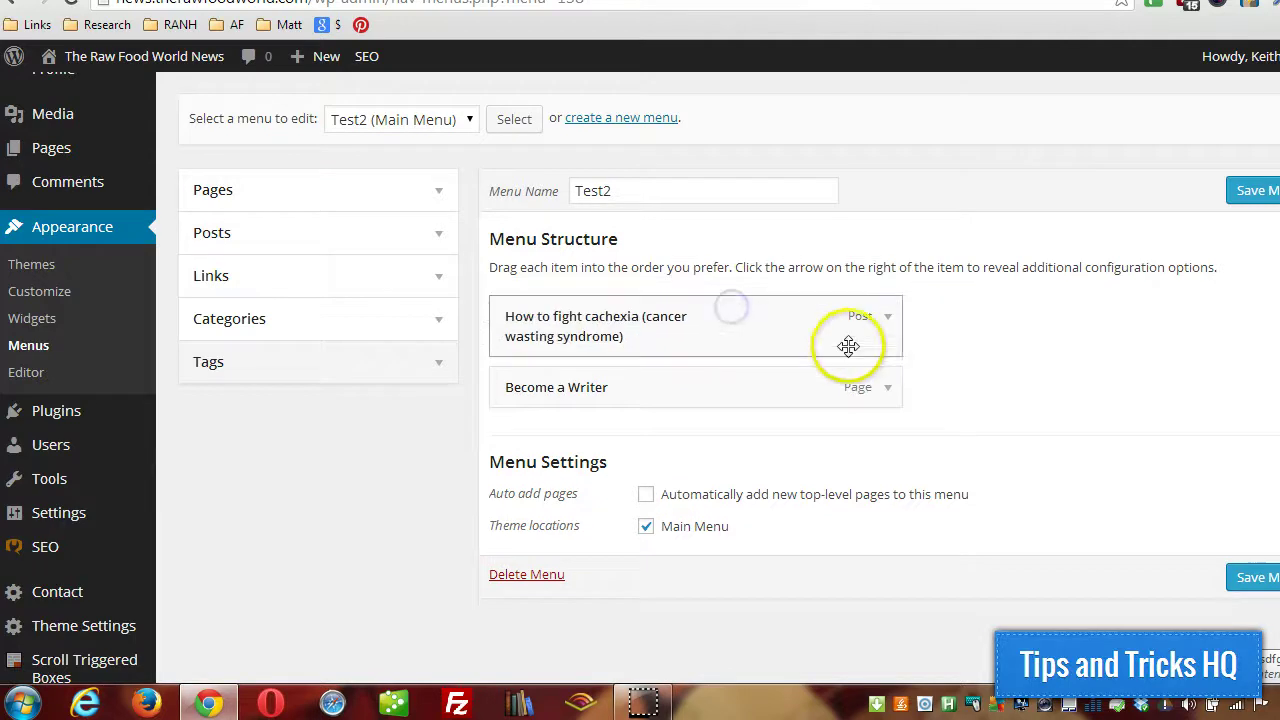
{"action": "left_click_drag", "start_coordinate": [745, 383], "coordinate": [724, 316]}
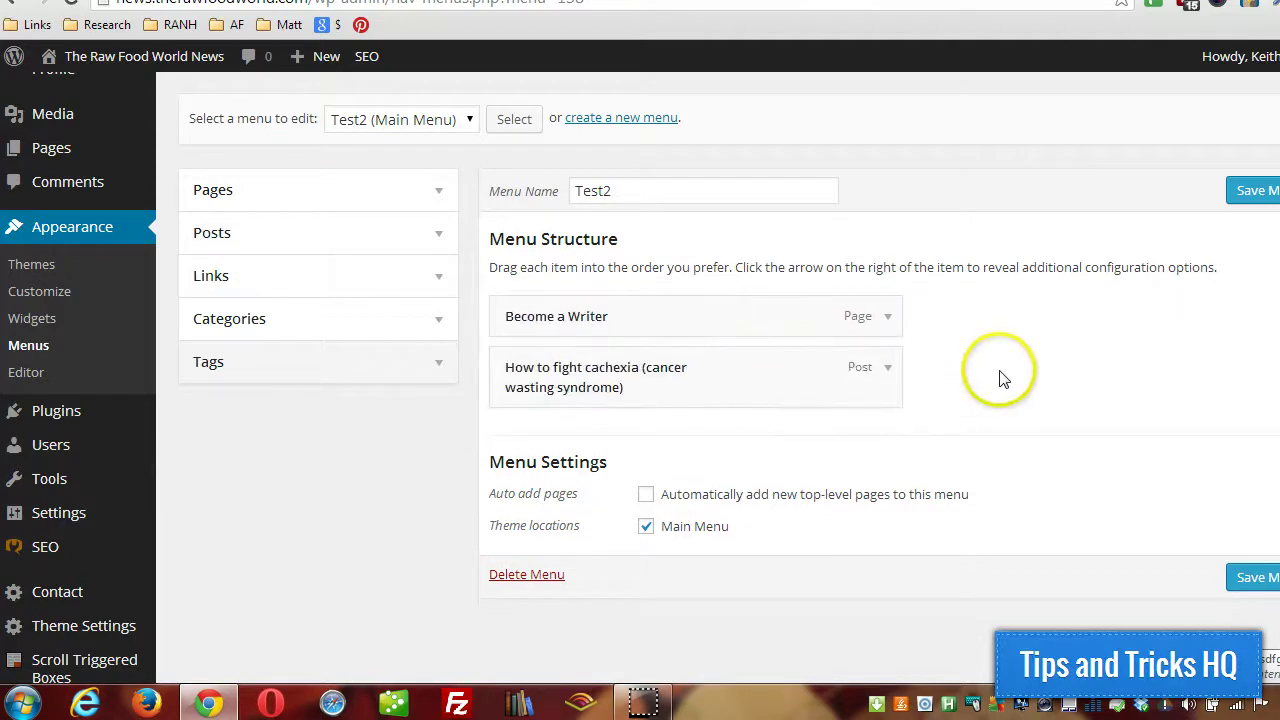
{"action": "left_click_drag", "start_coordinate": [629, 366], "coordinate": [726, 380]}
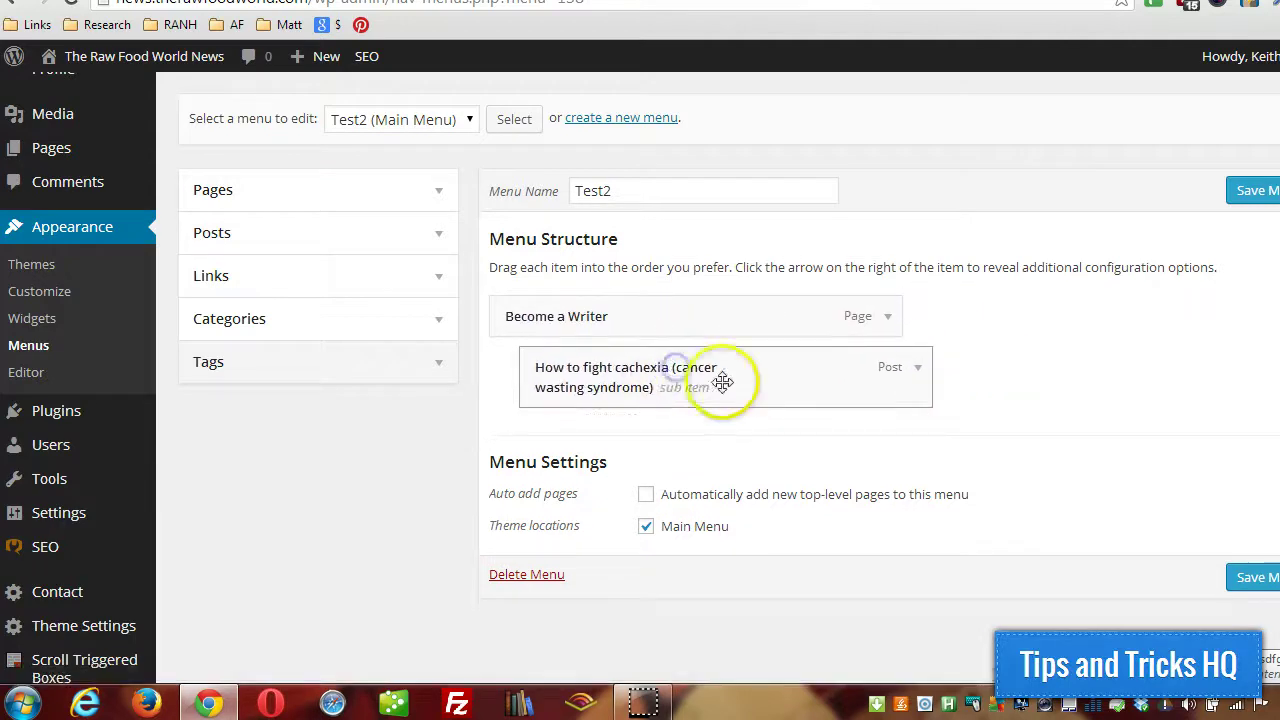
{"action": "left_click", "coordinate": [588, 370]}
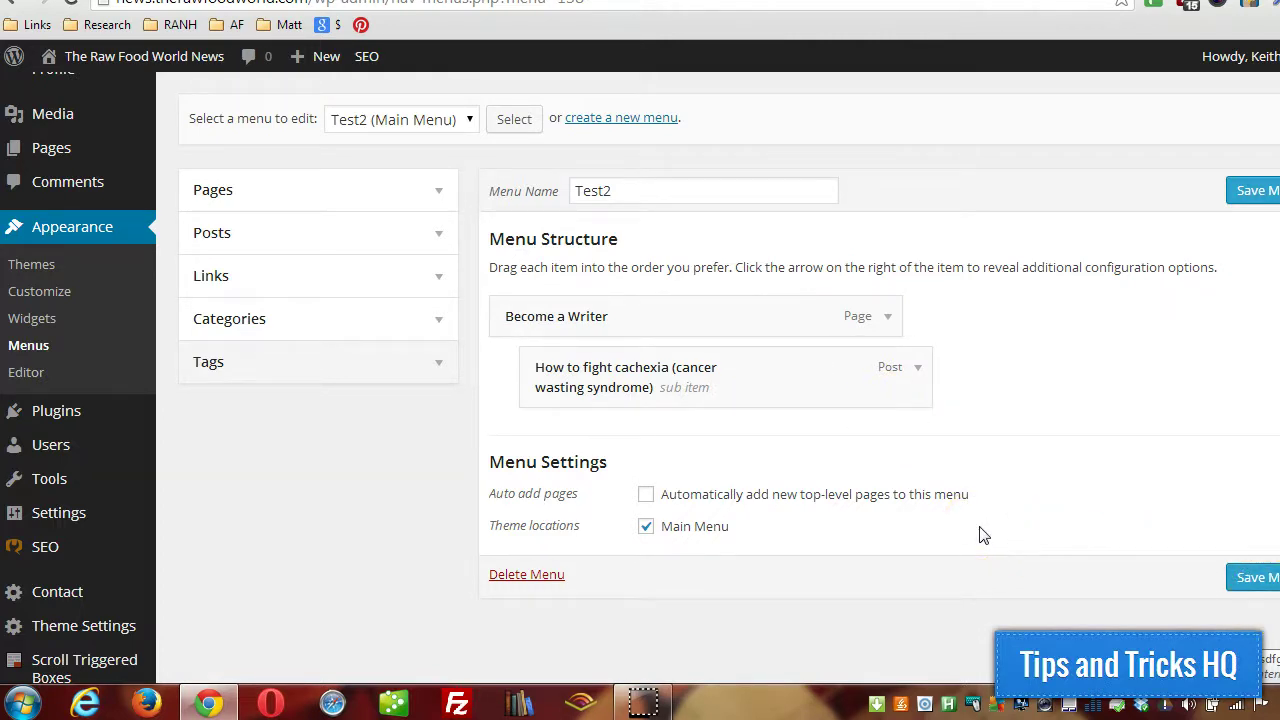
{"action": "left_click_drag", "start_coordinate": [586, 306], "coordinate": [640, 362]}
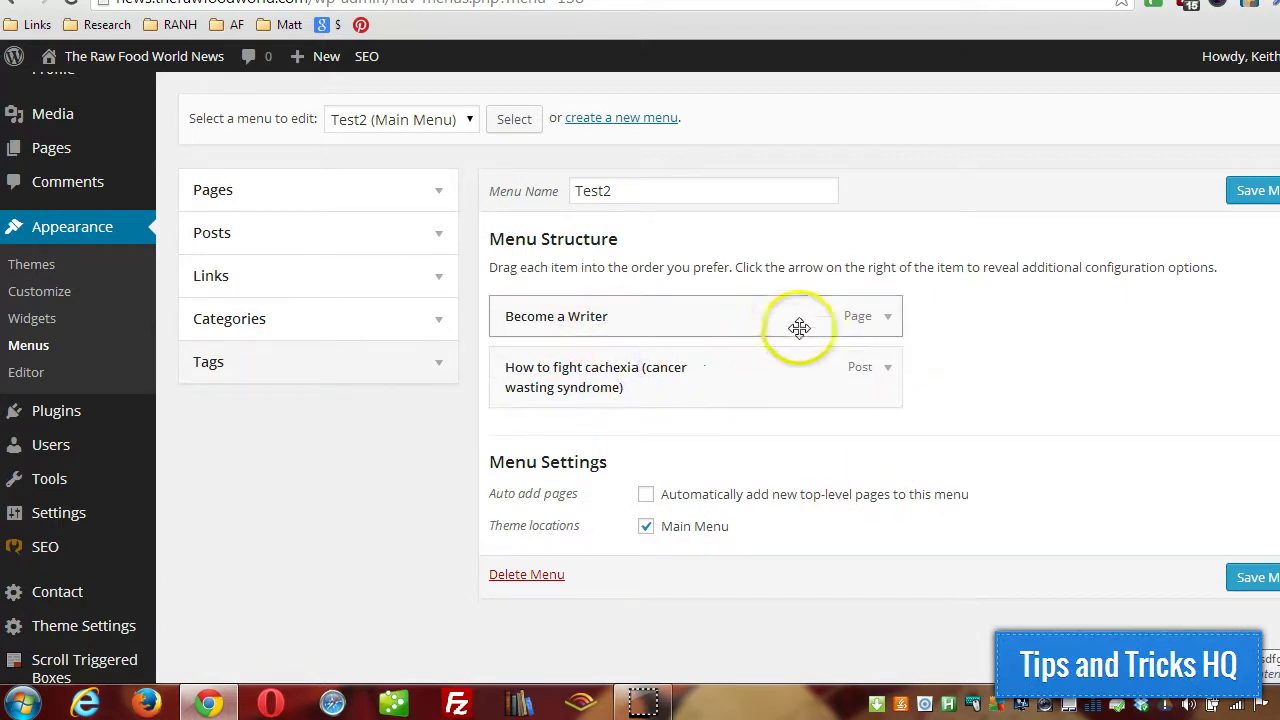
Set the navigation label of the Become a Writer menu item to Write For Us!
{"action": "left_click", "coordinate": [887, 318]}
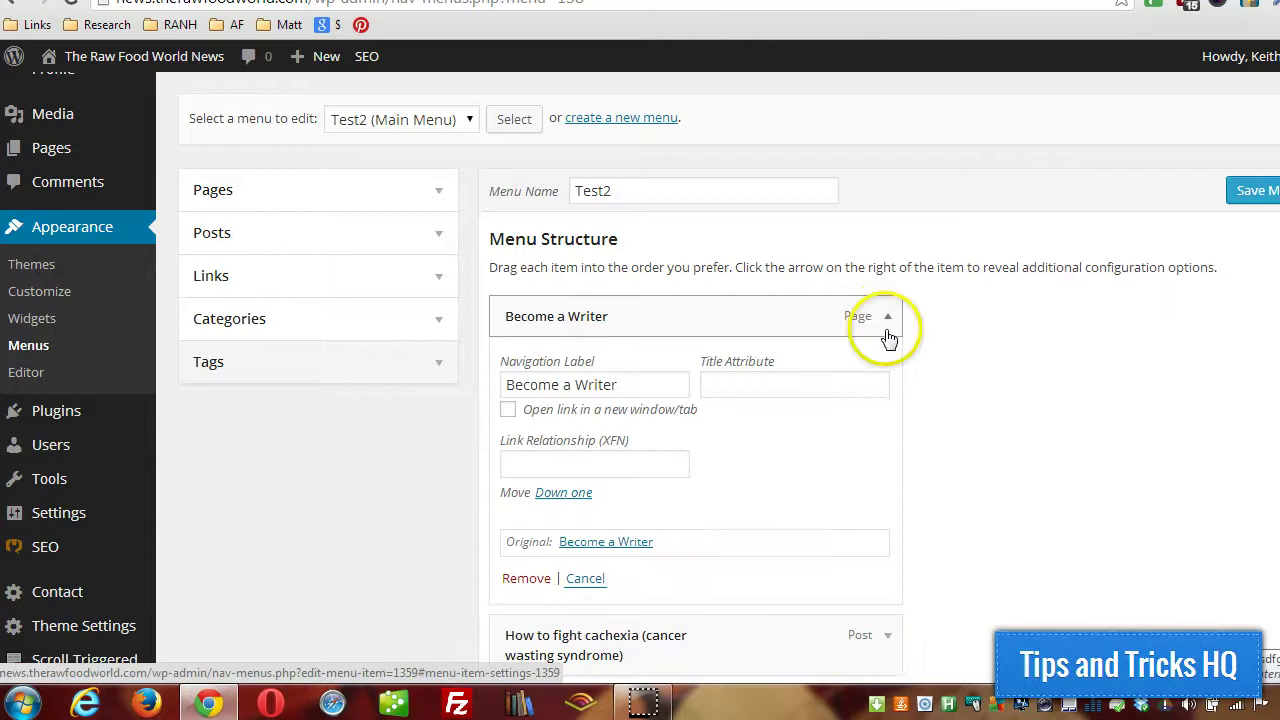
{"action": "left_click", "coordinate": [888, 318]}
{"action": "left_click", "coordinate": [888, 318]}
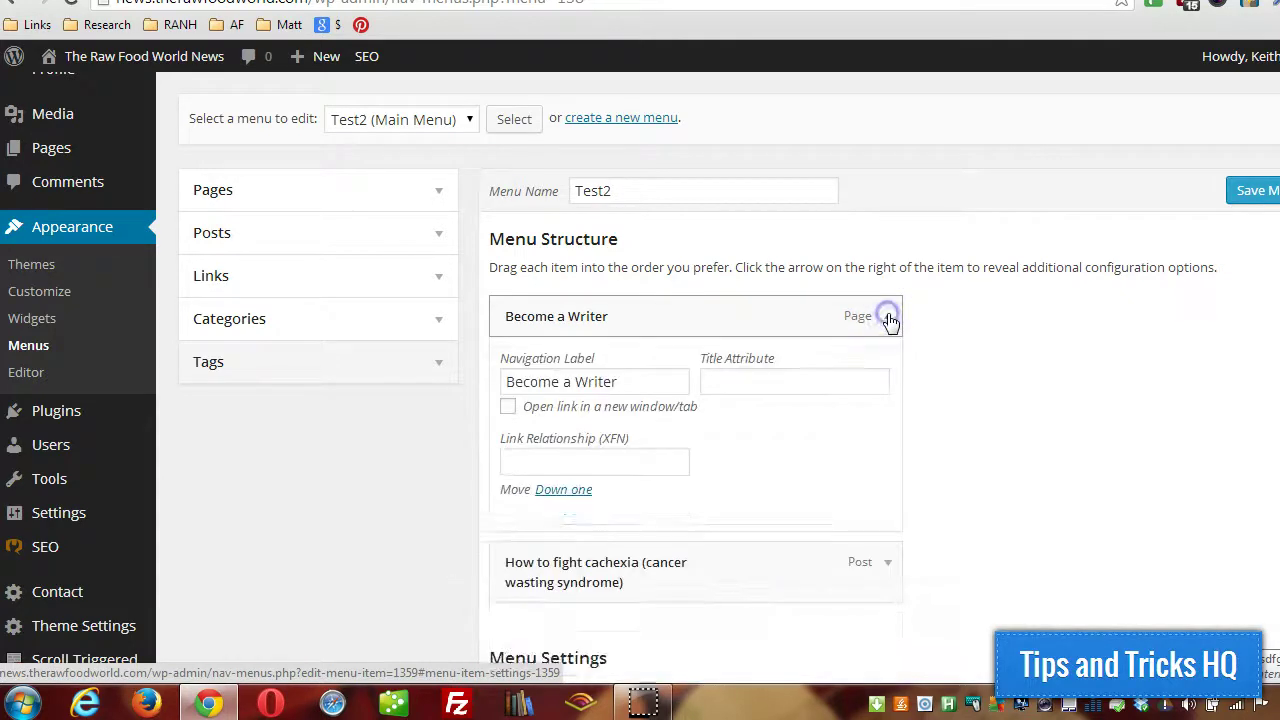
{"action": "scroll", "coordinate": [943, 403], "scroll_direction": "down", "scroll_amount": 1}
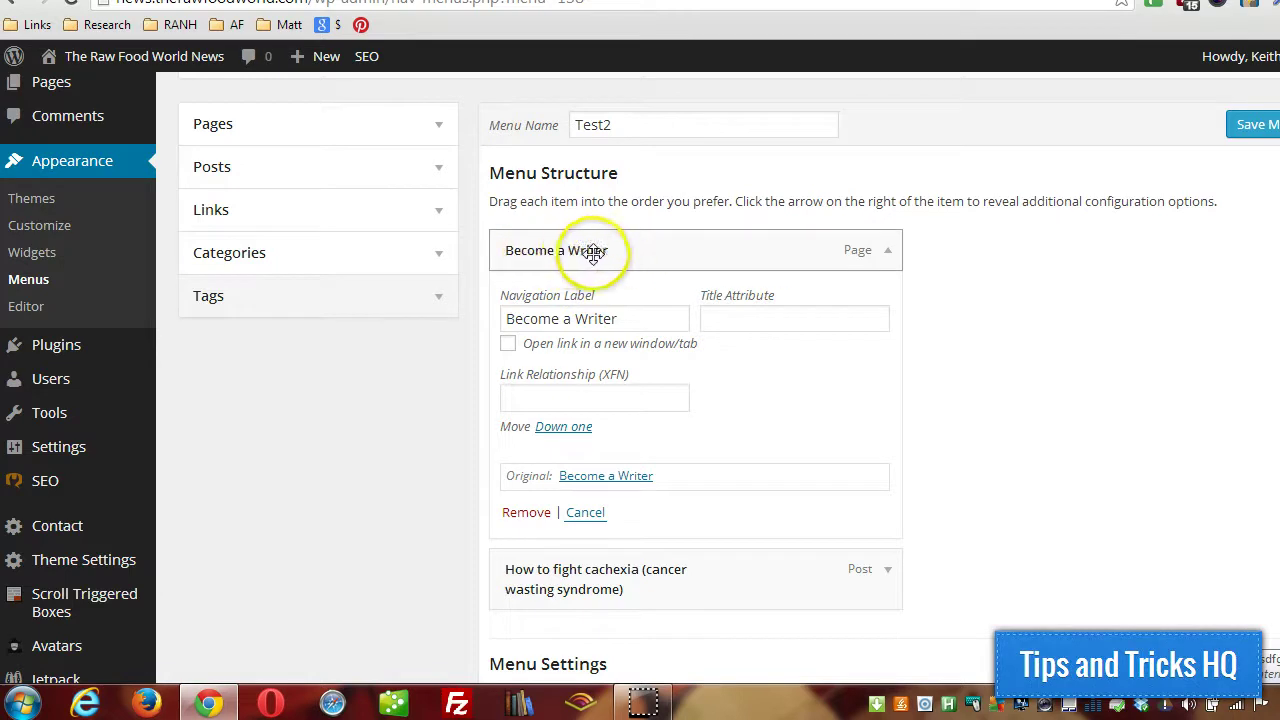
{"action": "left_click", "coordinate": [620, 318]}
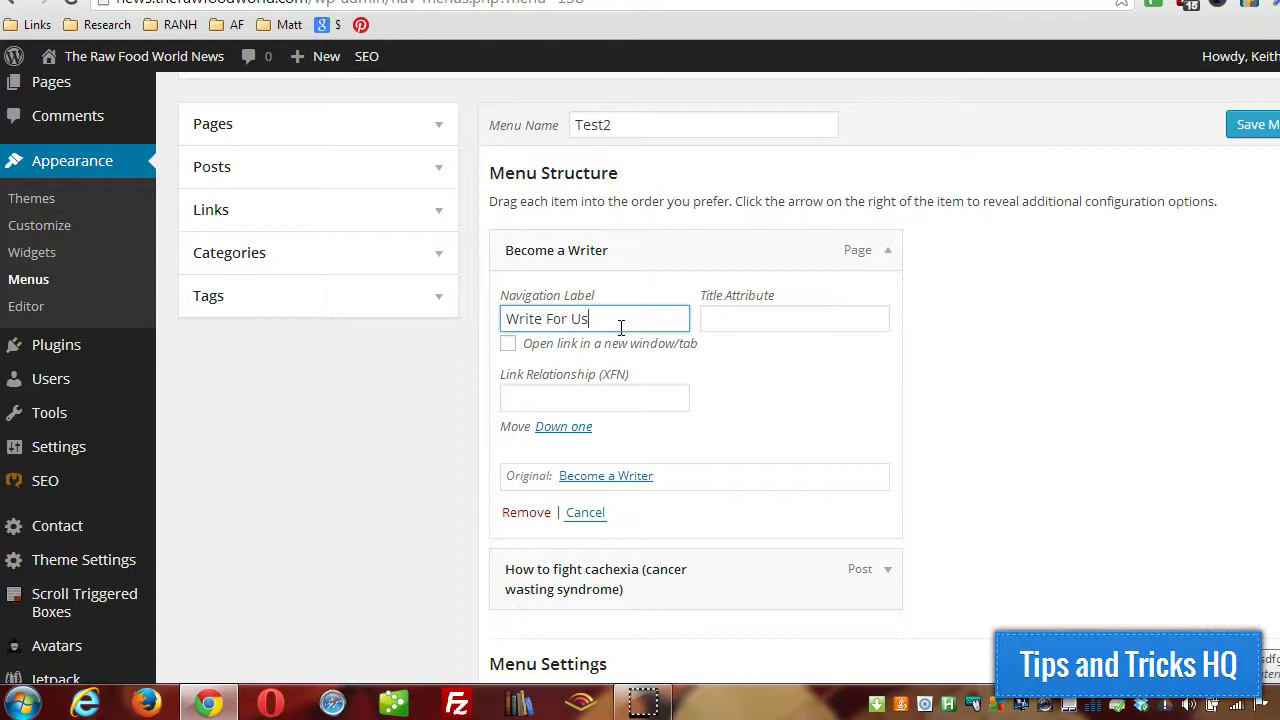
{"action": "left_click", "coordinate": [735, 322]}
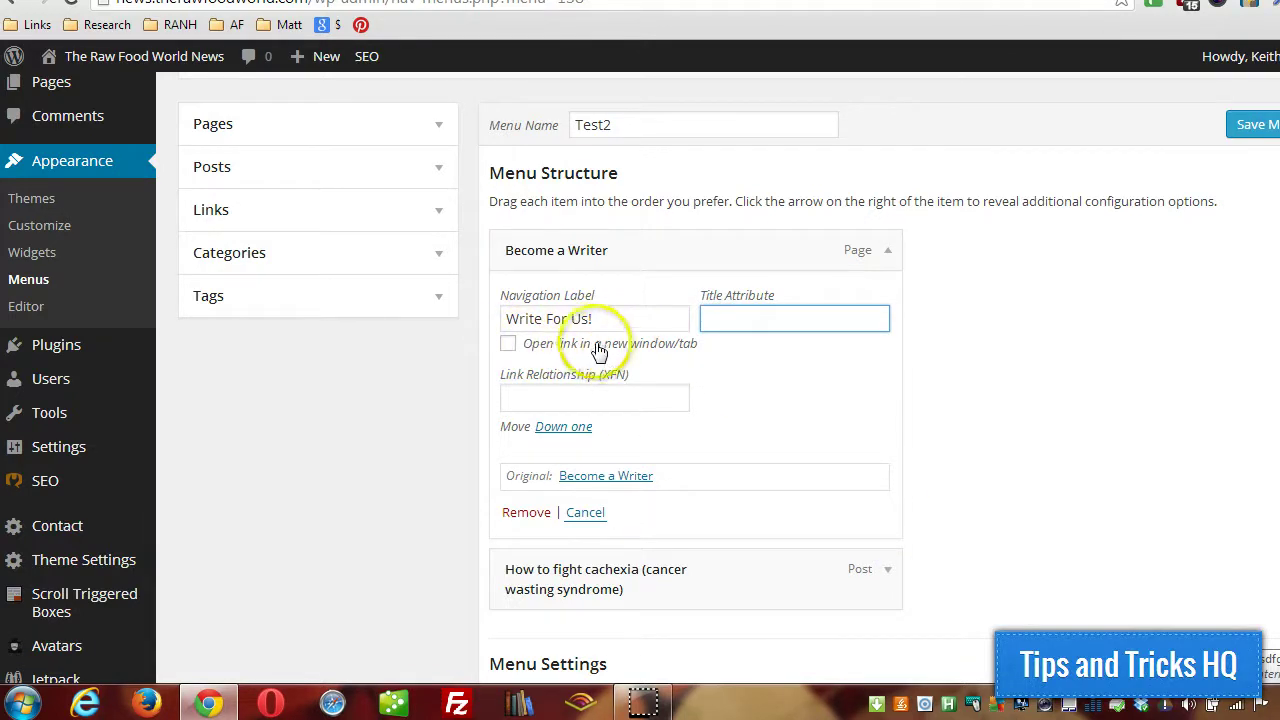
Switch the Link Target advanced menu property off and back on in the screen options
{"action": "scroll", "coordinate": [1077, 420], "scroll_direction": "up", "scroll_amount": 2}
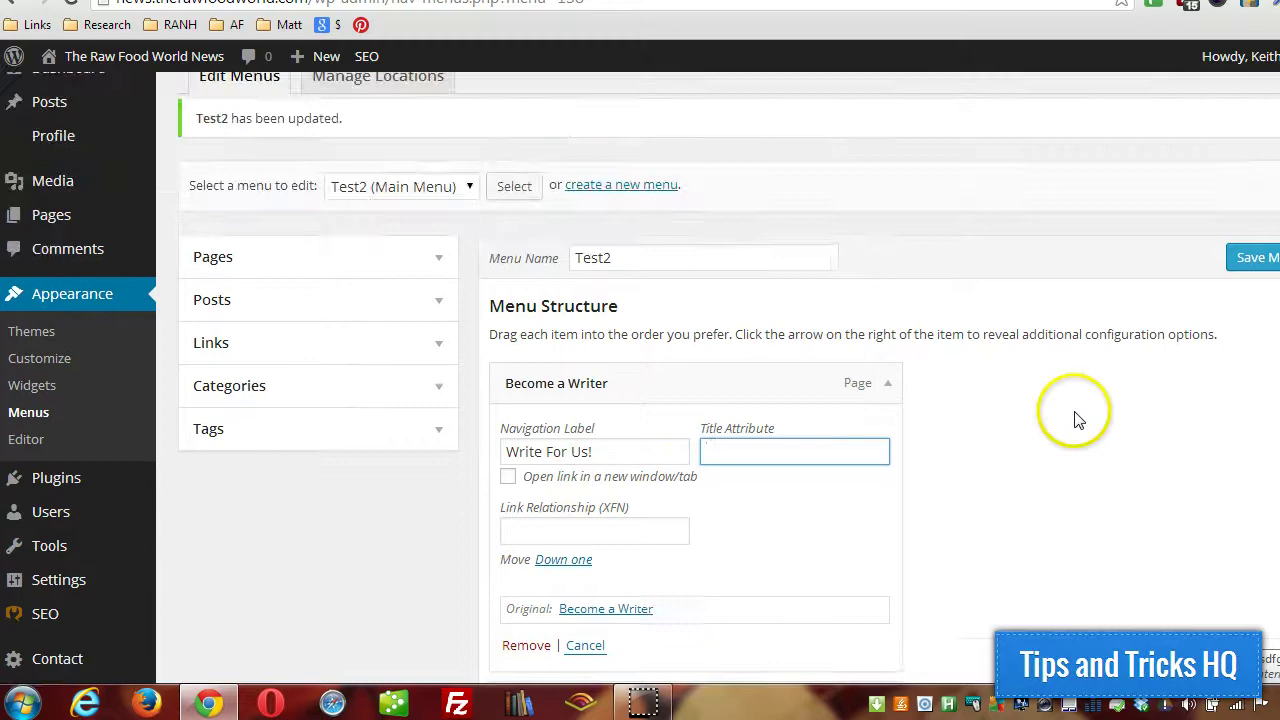
{"action": "left_click", "coordinate": [1184, 86]}
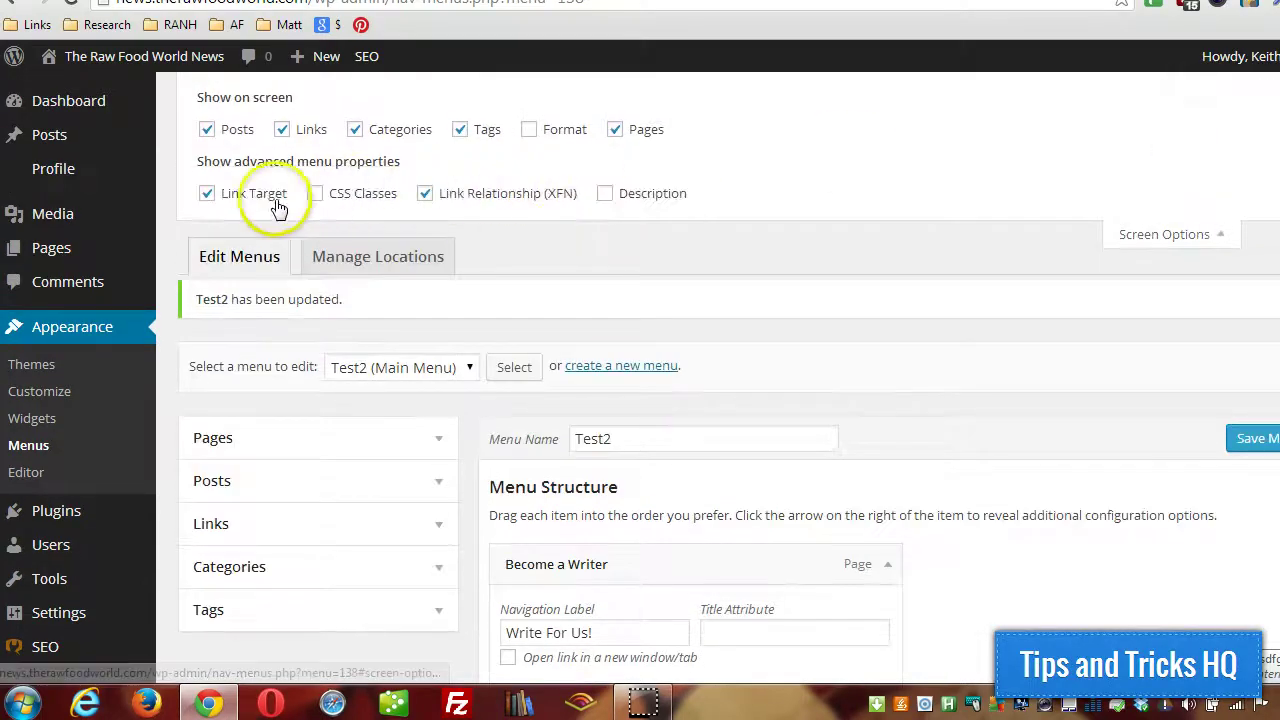
{"action": "left_click", "coordinate": [208, 194]}
{"action": "left_click", "coordinate": [208, 194]}
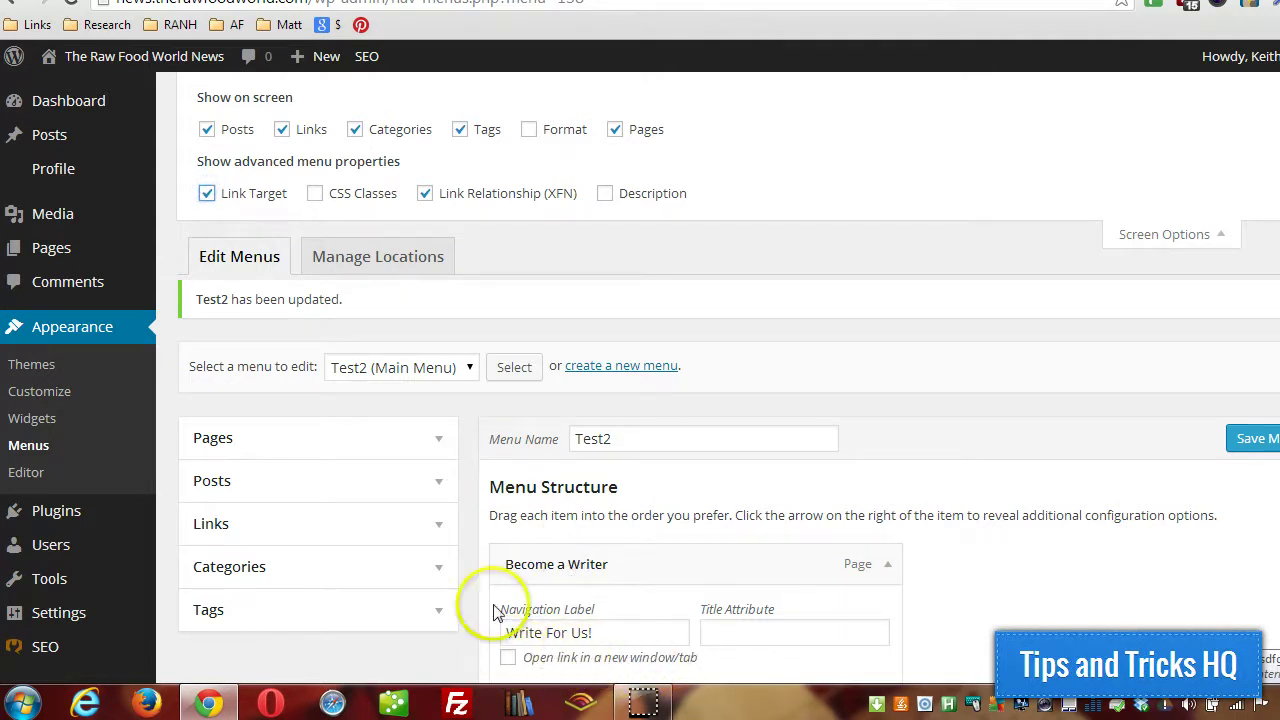
{"action": "left_click", "coordinate": [207, 193]}
{"action": "scroll", "coordinate": [850, 545], "scroll_direction": "down", "scroll_amount": 1}
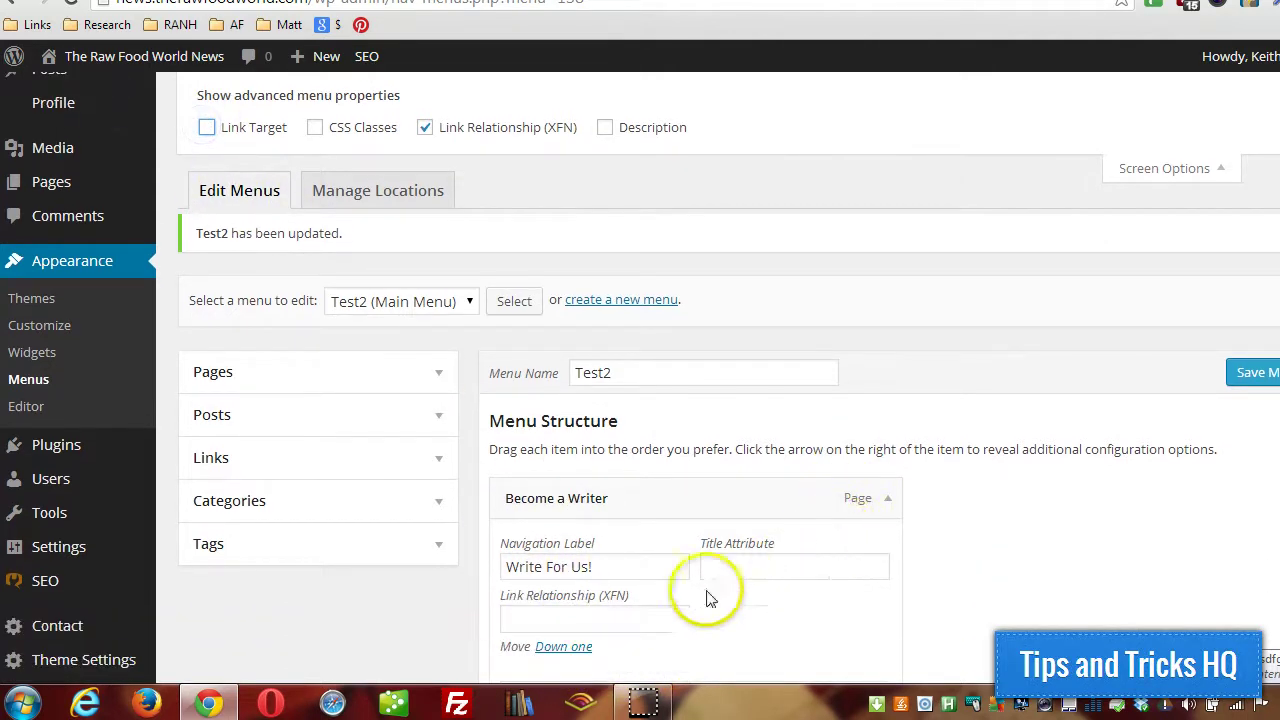
{"action": "left_click", "coordinate": [205, 132]}
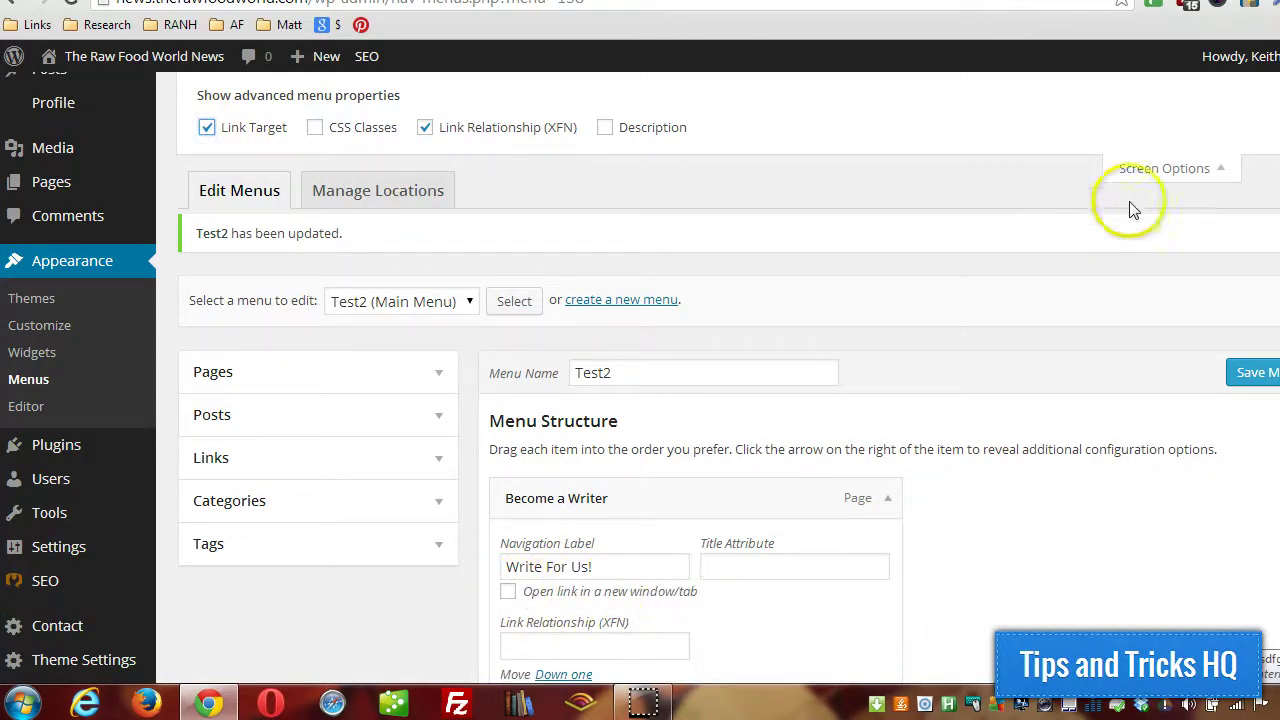
Try nofollow as the link relationship of the Become a Writer menu item, clear it, and close the screen options
{"action": "scroll", "coordinate": [960, 412], "scroll_direction": "down", "scroll_amount": 1}
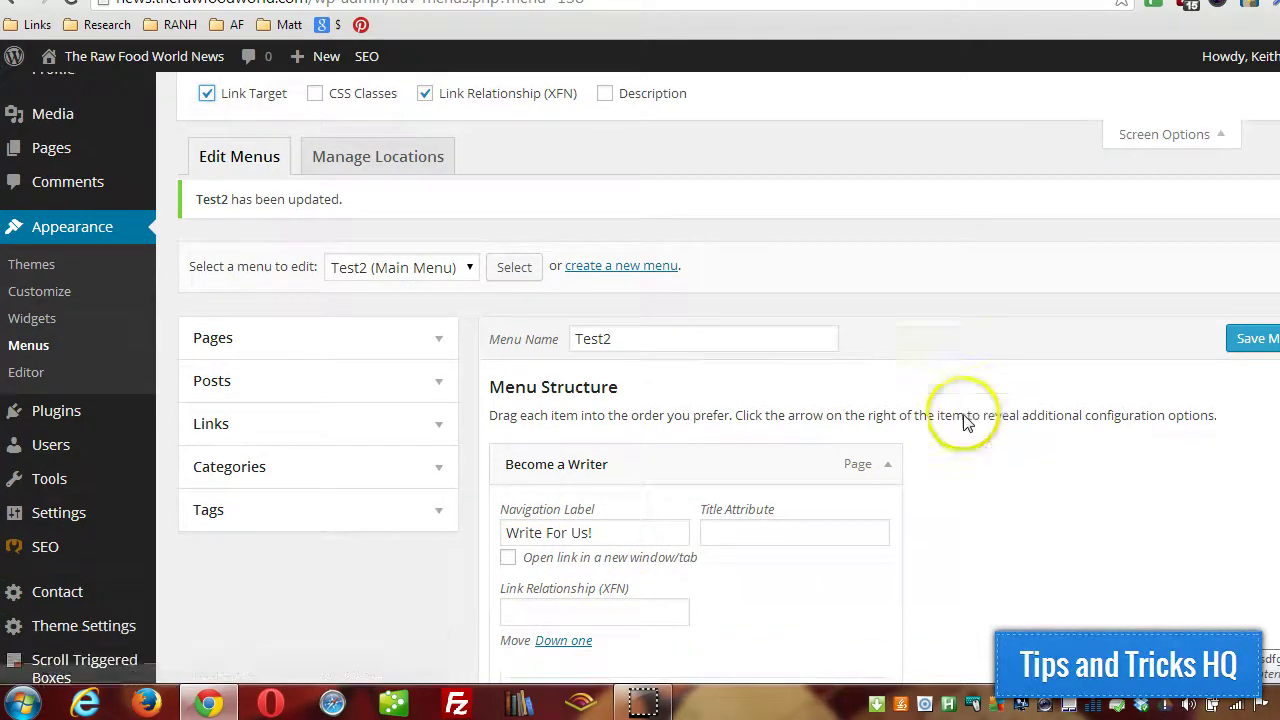
{"action": "left_click", "coordinate": [584, 605]}
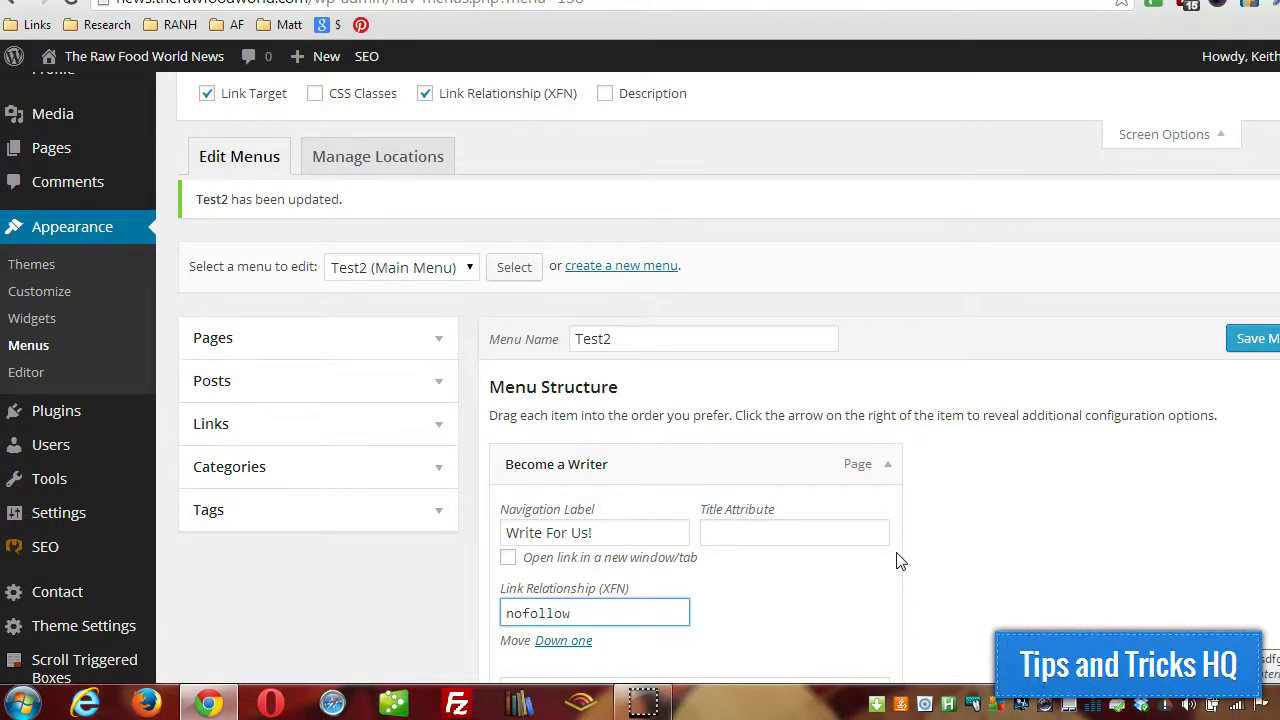
{"action": "left_click", "coordinate": [218, 427]}
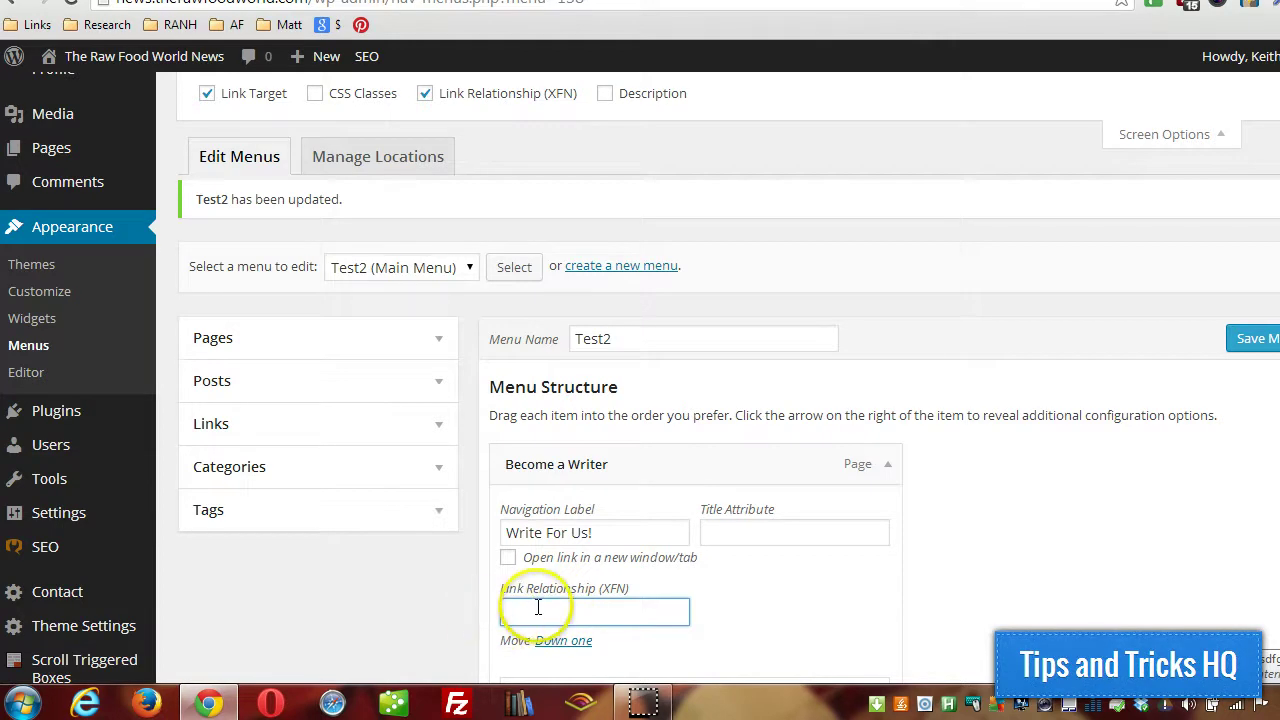
{"action": "left_click", "coordinate": [1190, 134]}
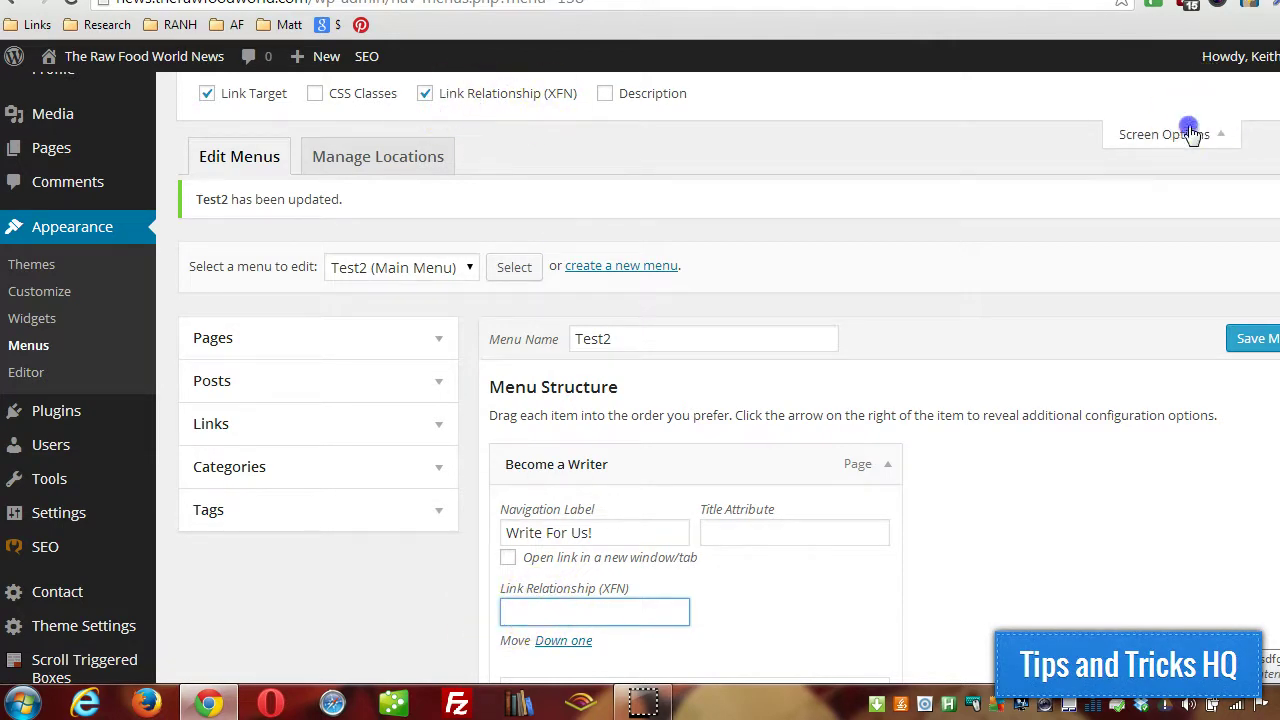
Set the navigation label of the How to fight cachexia post in the menu structure to Cachexia
{"action": "scroll", "coordinate": [980, 251], "scroll_direction": "down", "scroll_amount": 2}
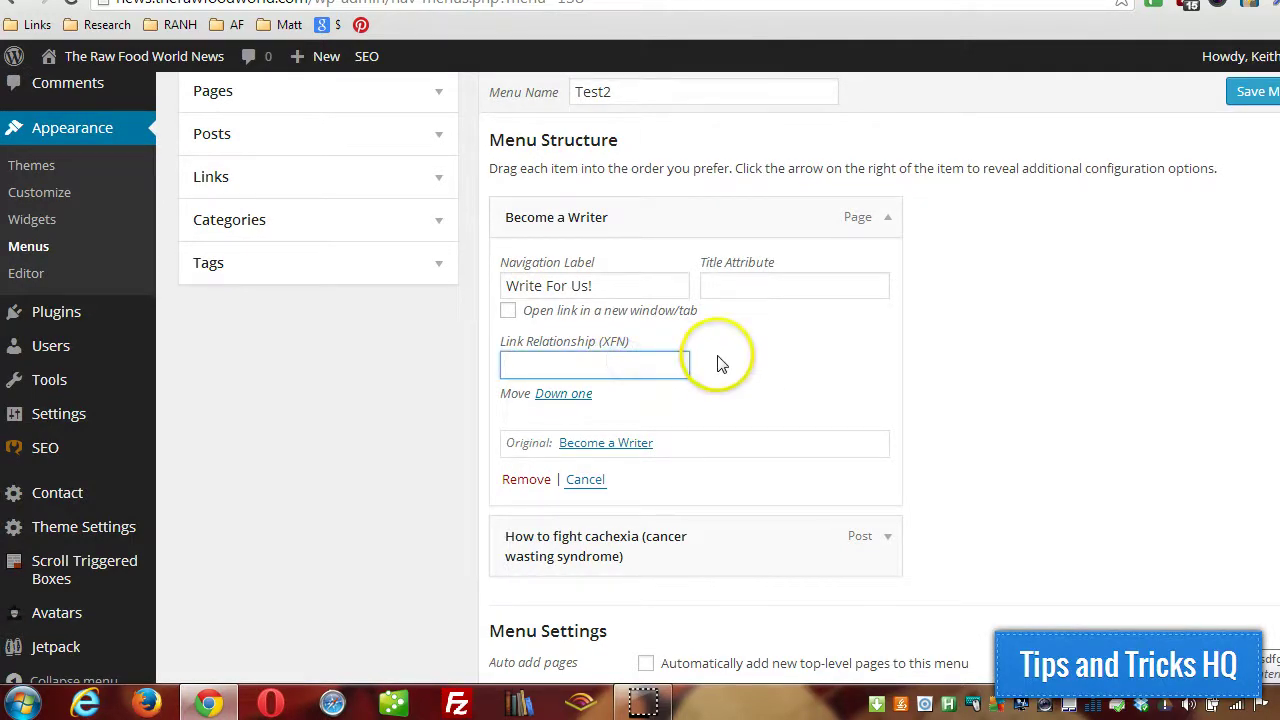
{"action": "scroll", "coordinate": [718, 362], "scroll_direction": "down", "scroll_amount": 1}
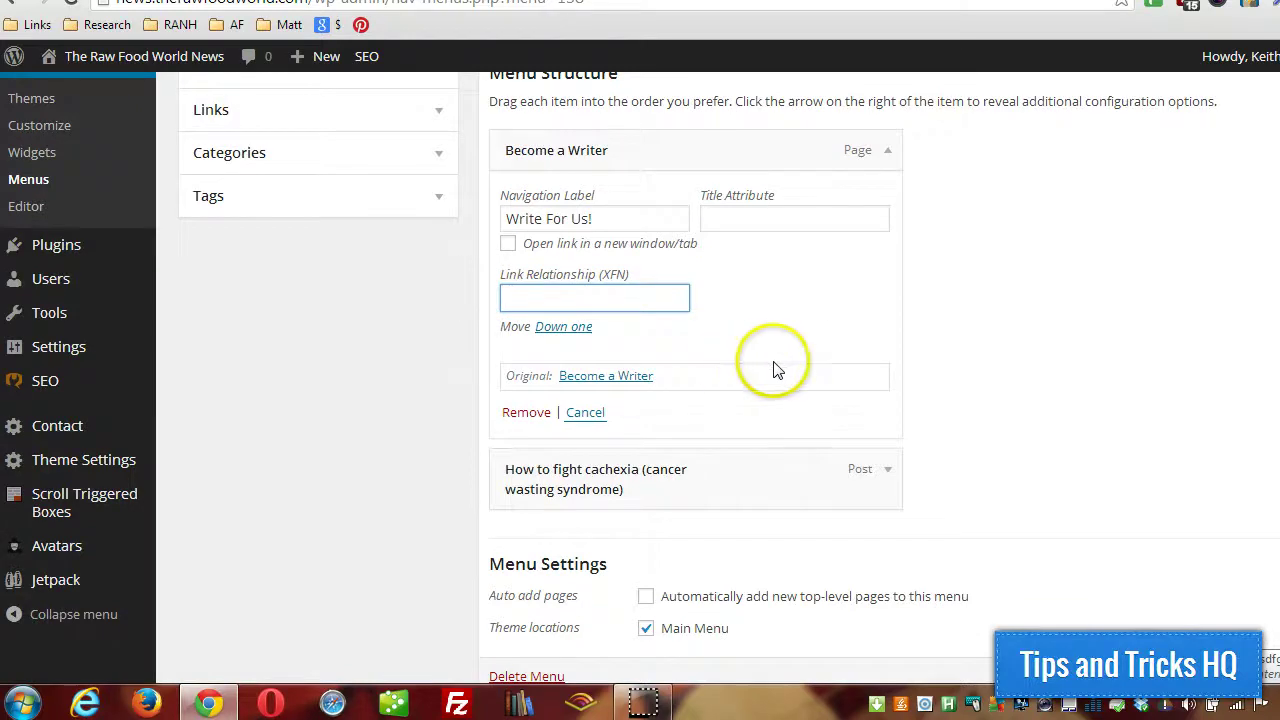
{"action": "scroll", "coordinate": [775, 368], "scroll_direction": "up", "scroll_amount": 1}
{"action": "scroll", "coordinate": [834, 337], "scroll_direction": "down", "scroll_amount": 1}
{"action": "left_click", "coordinate": [888, 470]}
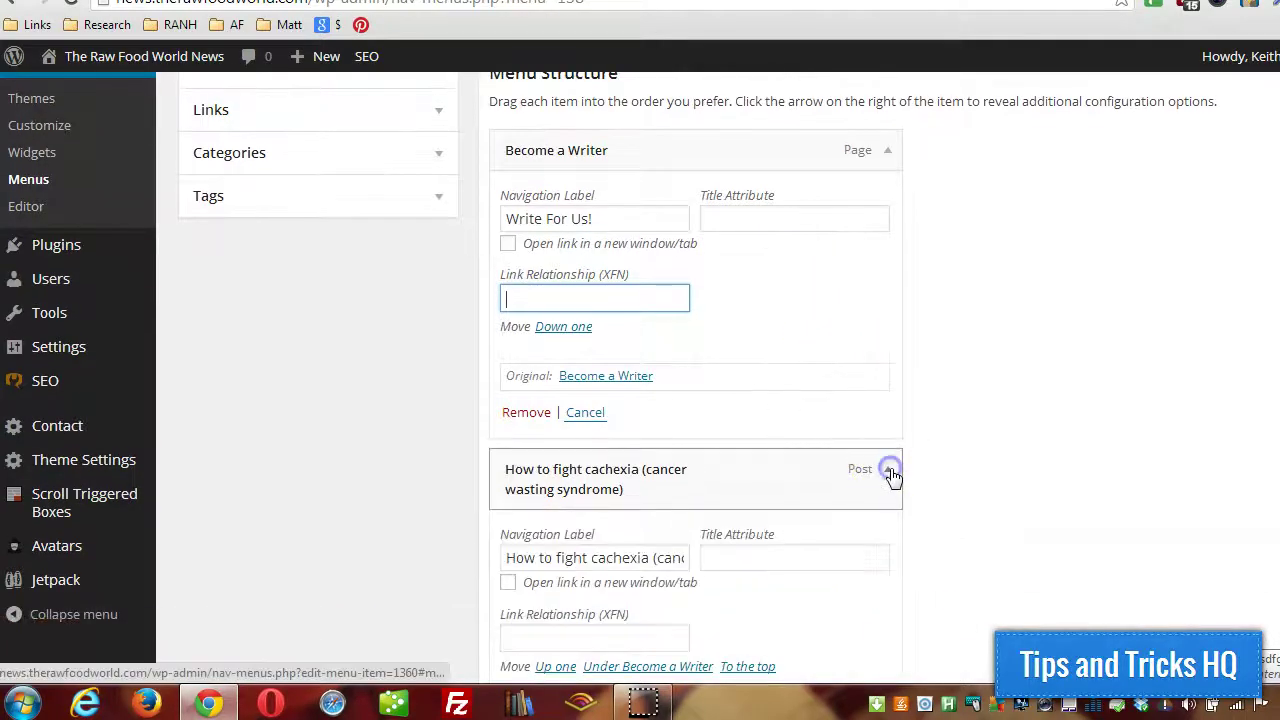
{"action": "scroll", "coordinate": [915, 455], "scroll_direction": "down", "scroll_amount": 2}
{"action": "left_click", "coordinate": [508, 423]}
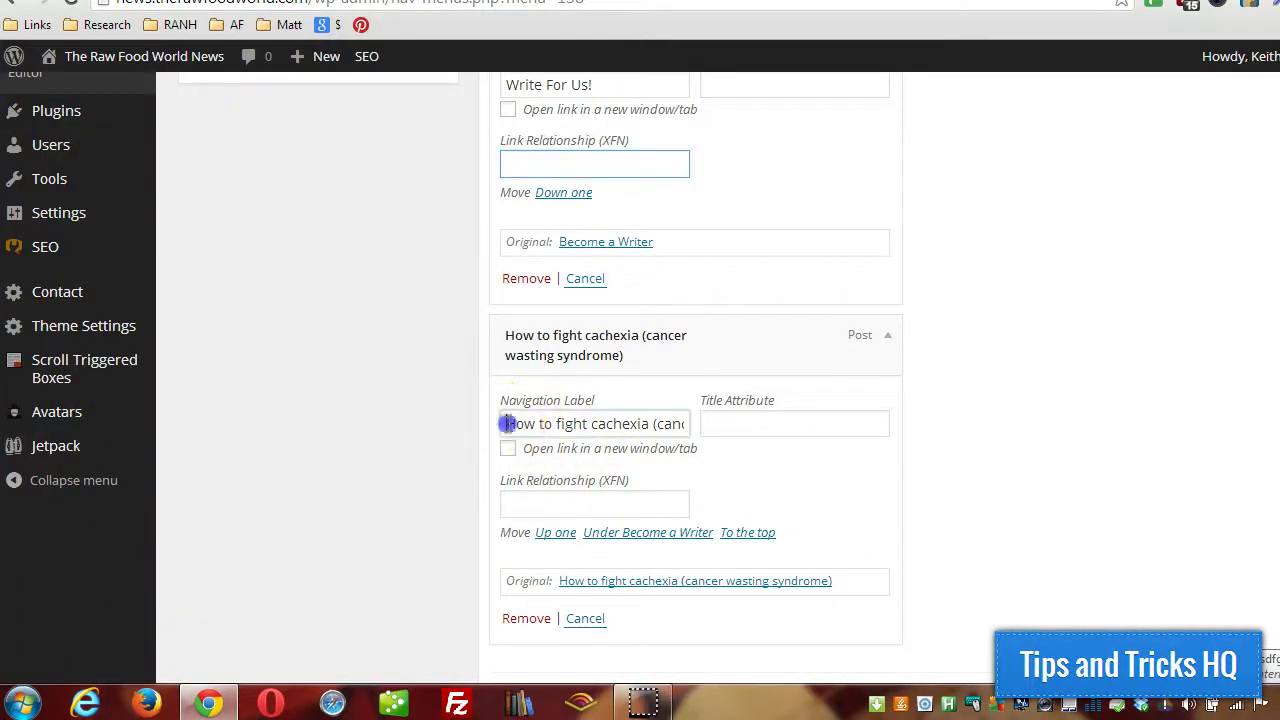
{"action": "left_click_drag", "start_coordinate": [508, 423], "coordinate": [809, 421]}
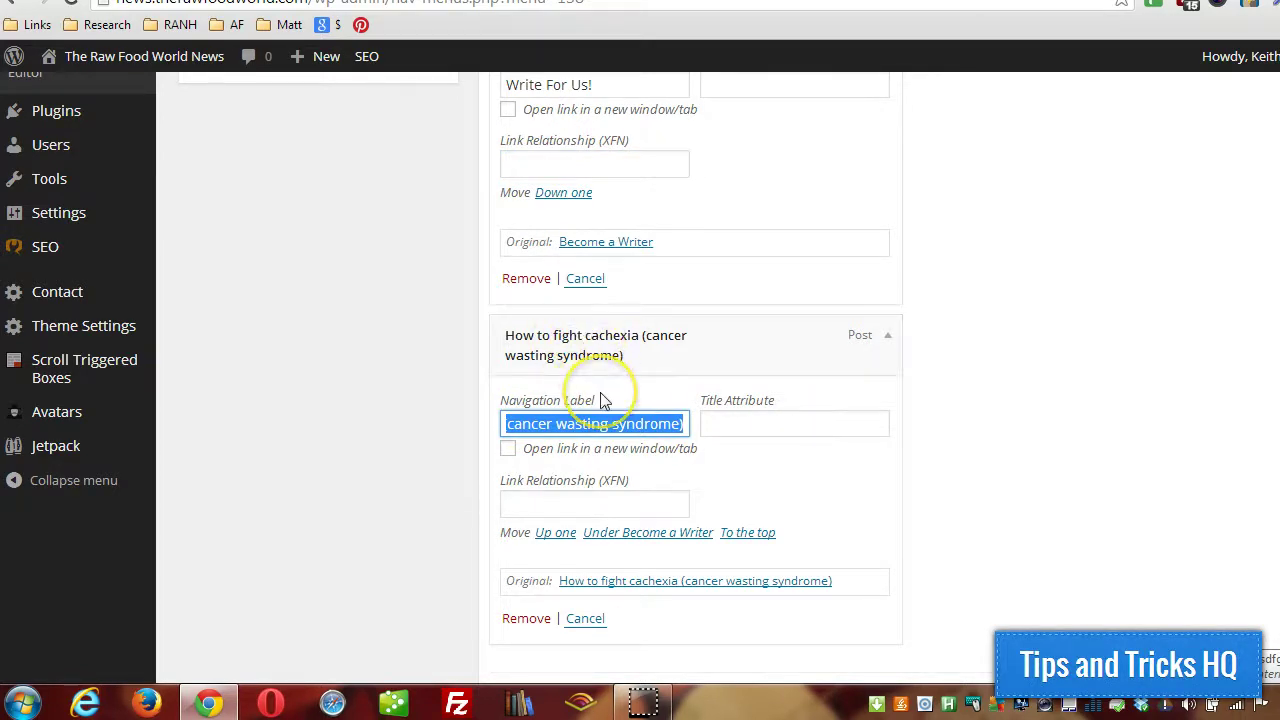
{"action": "type", "text": "Cachexia"}
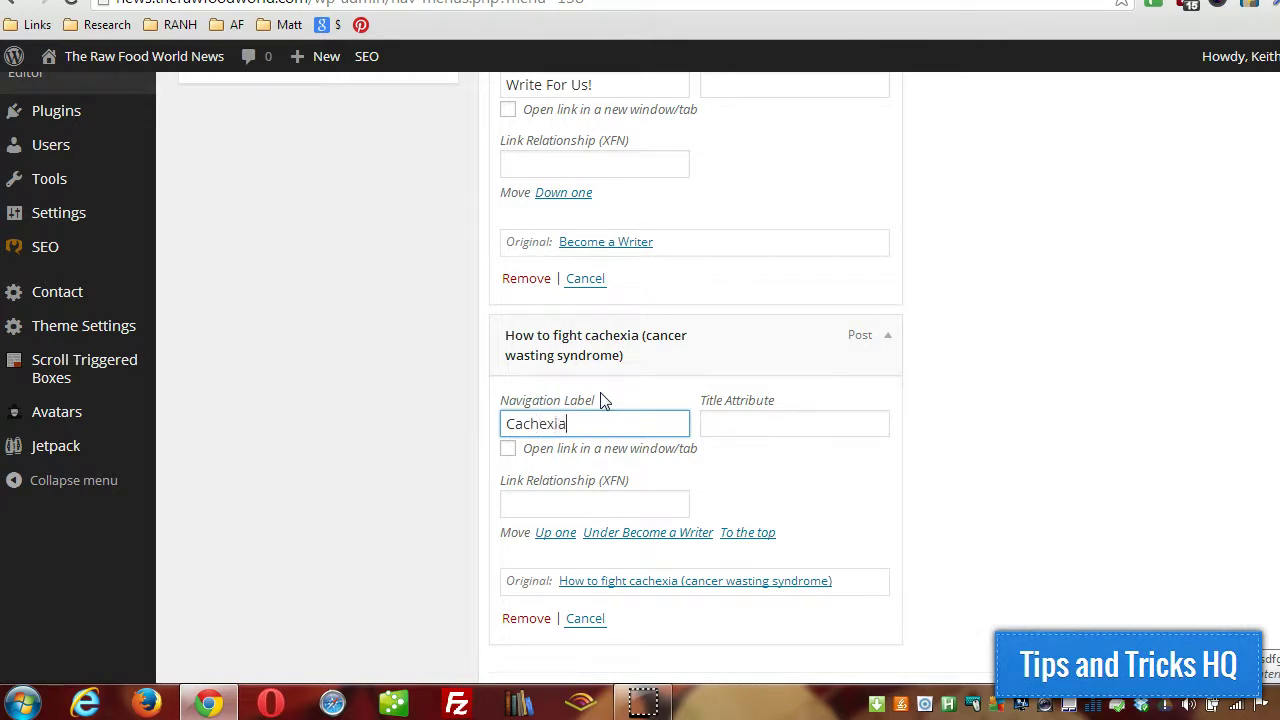
Save the Test2 menu with its relabelled items
{"action": "scroll", "coordinate": [677, 412], "scroll_direction": "down", "scroll_amount": 1}
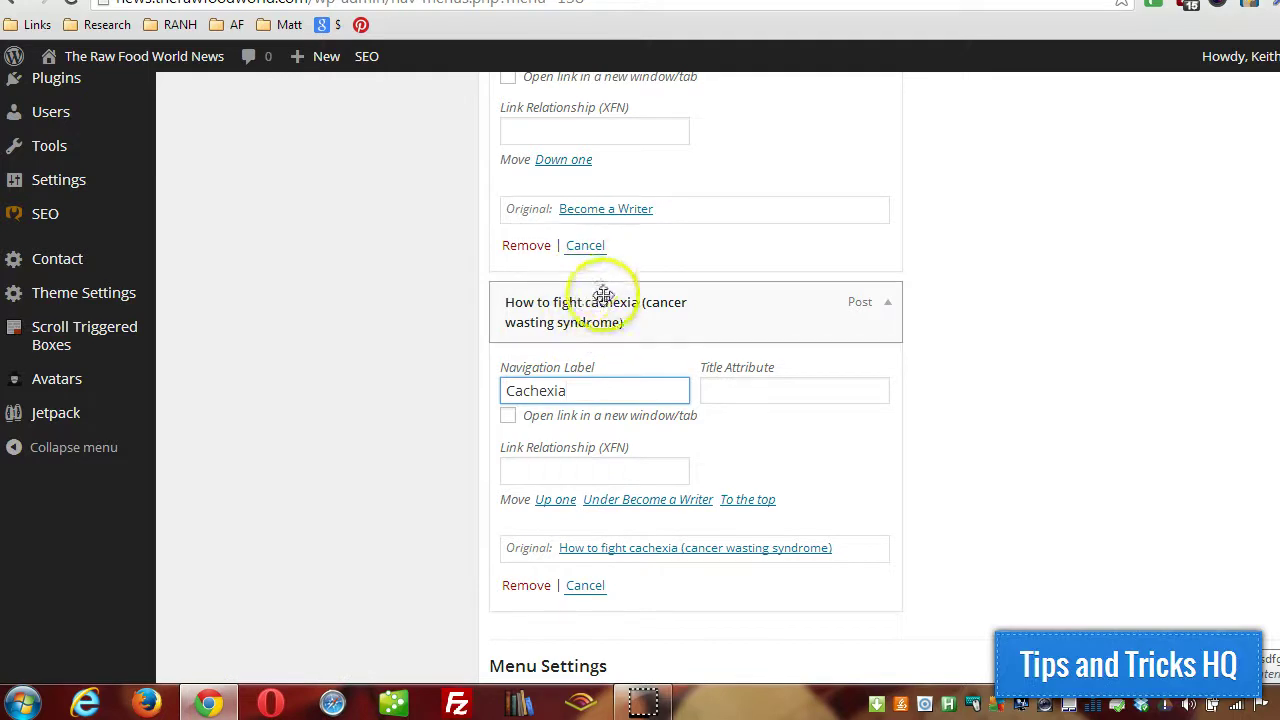
{"action": "scroll", "coordinate": [760, 370], "scroll_direction": "down", "scroll_amount": 1}
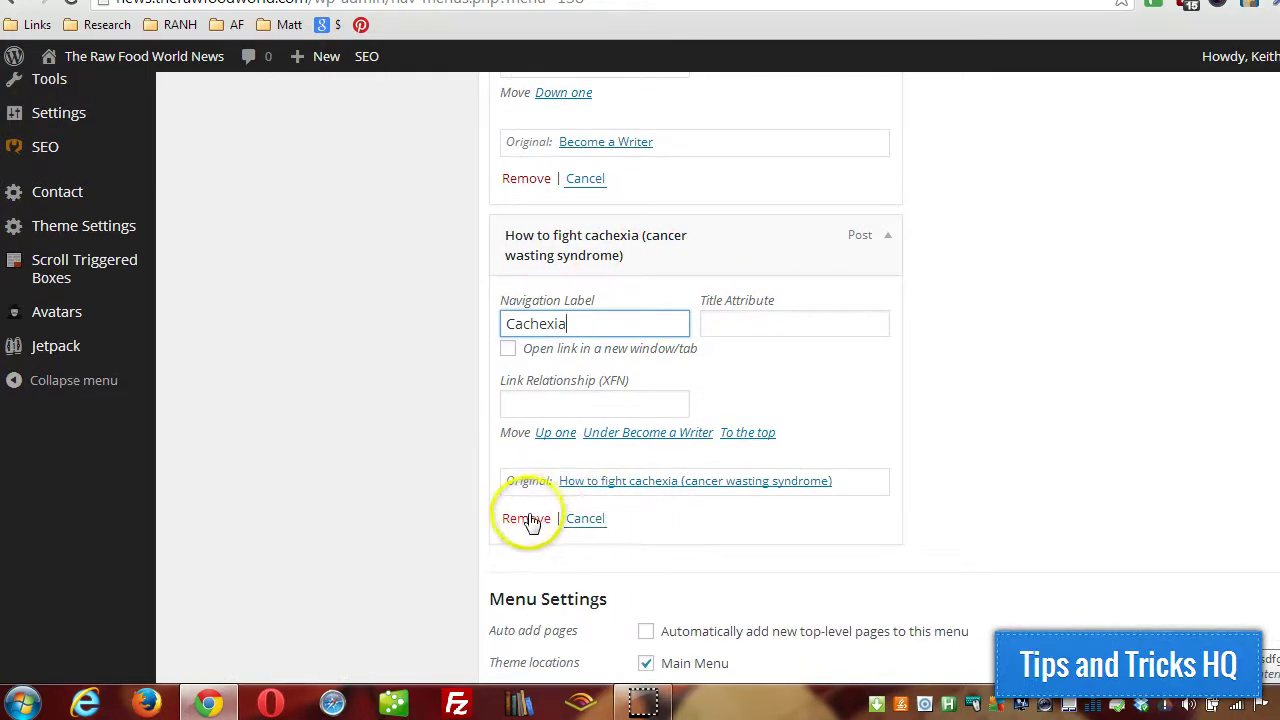
{"action": "double_click", "coordinate": [588, 519]}
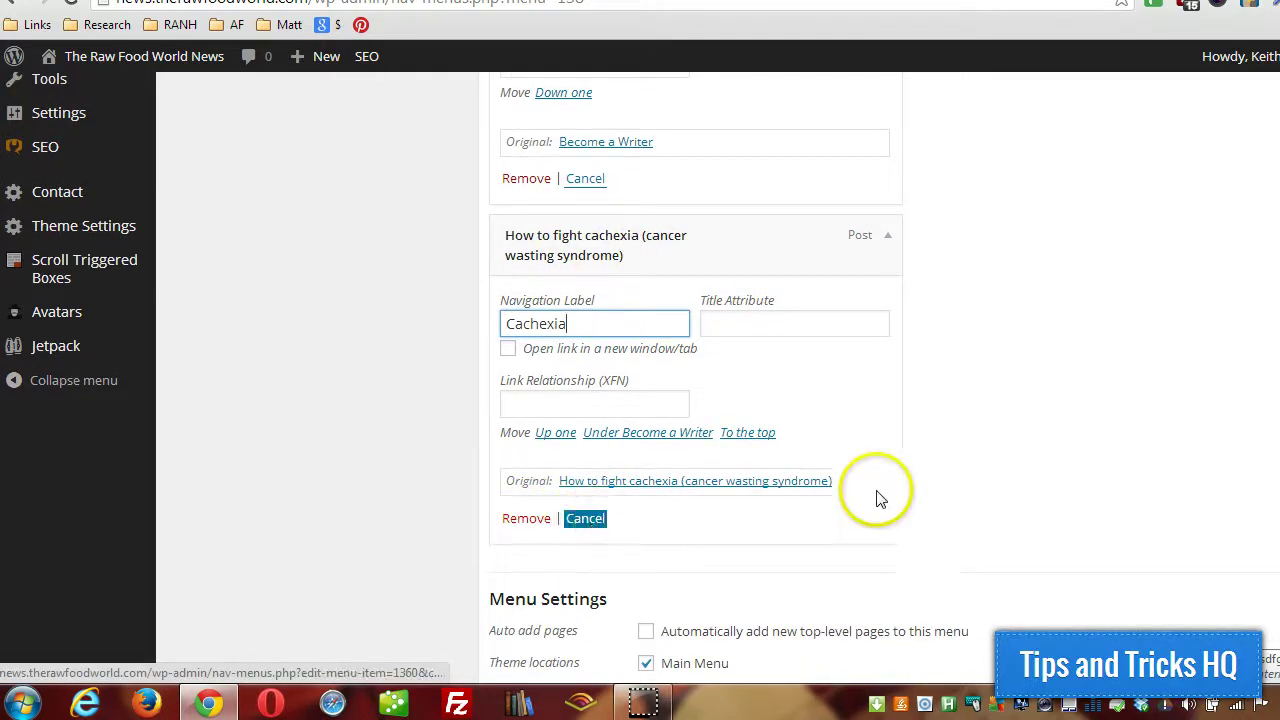
{"action": "scroll", "coordinate": [997, 429], "scroll_direction": "down", "scroll_amount": 2}
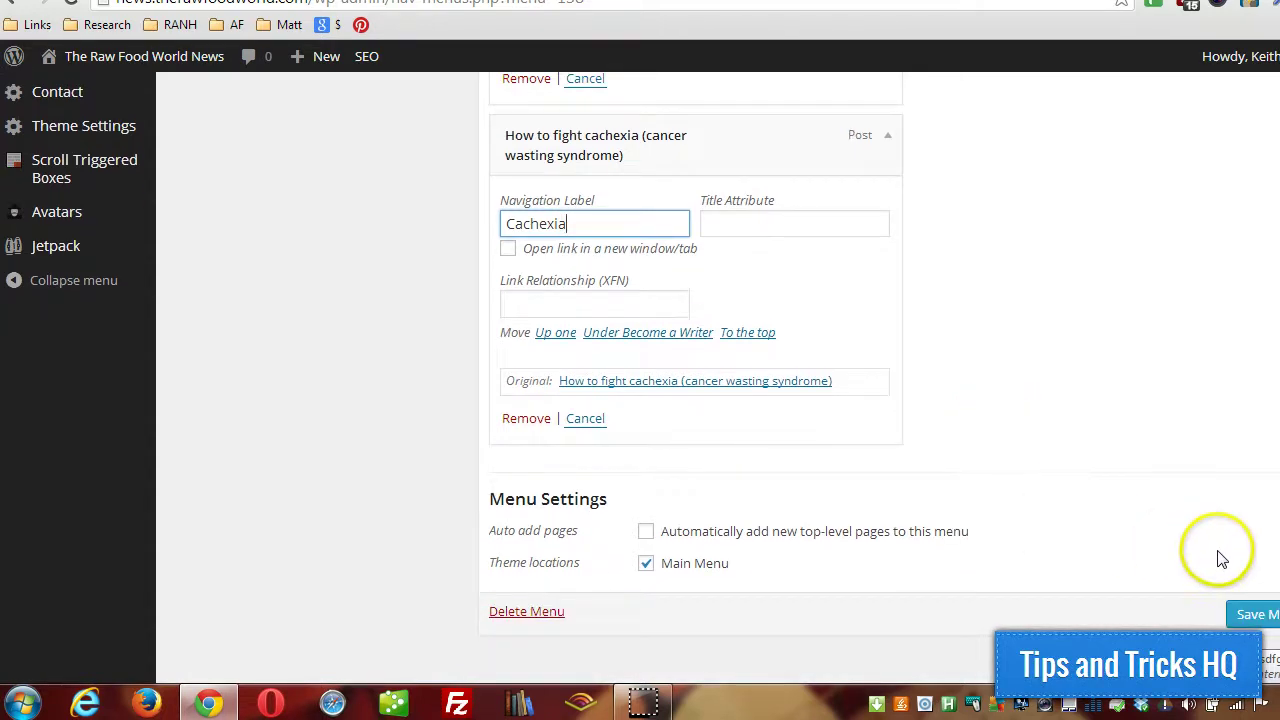
{"action": "left_click", "coordinate": [1250, 614]}
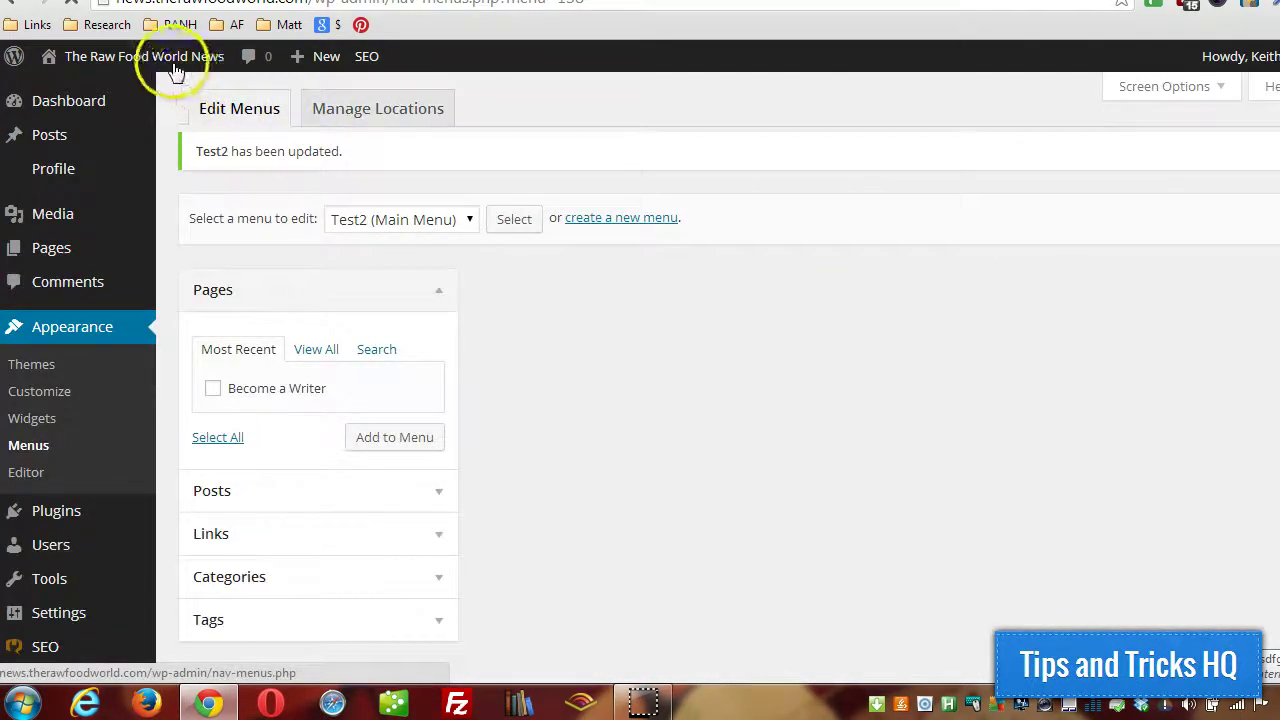
Visit the live site to check the menu labels in its header, and return to the menu editor
{"action": "mouse_move", "coordinate": [99, 60]}
{"action": "left_click", "coordinate": [80, 95]}
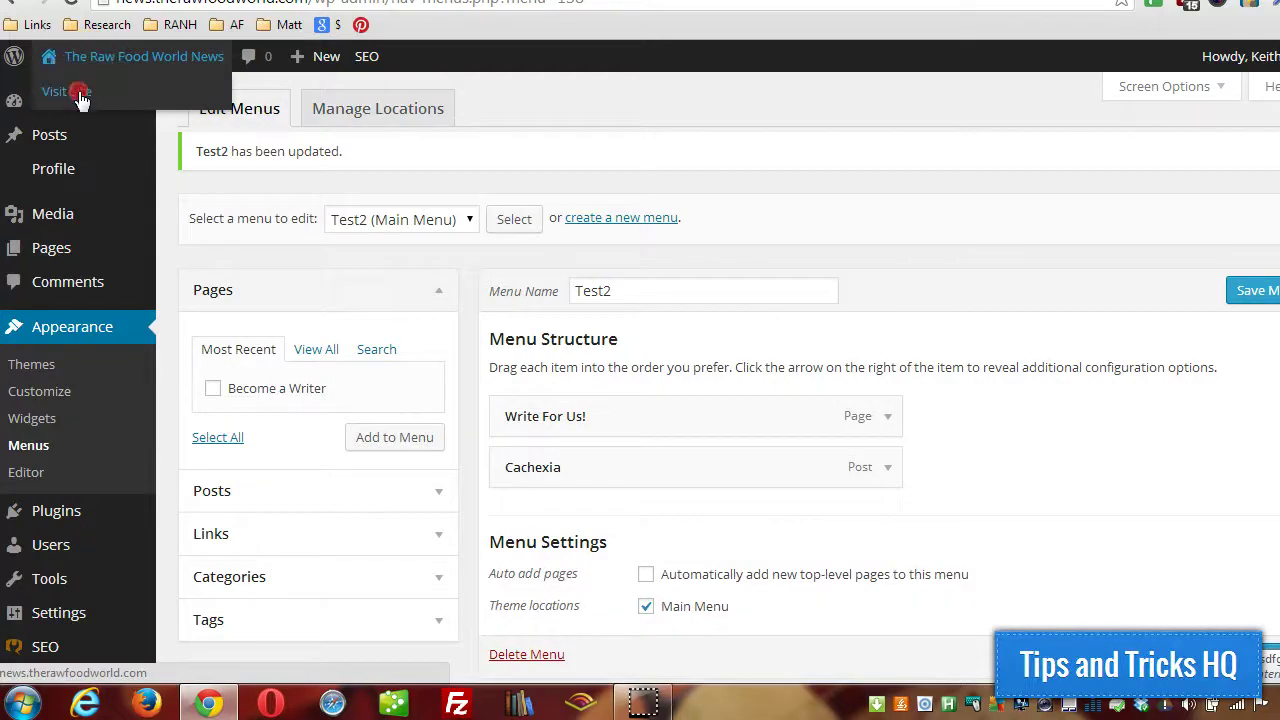
{"action": "right_click", "coordinate": [80, 95]}
{"action": "key", "text": "Escape"}
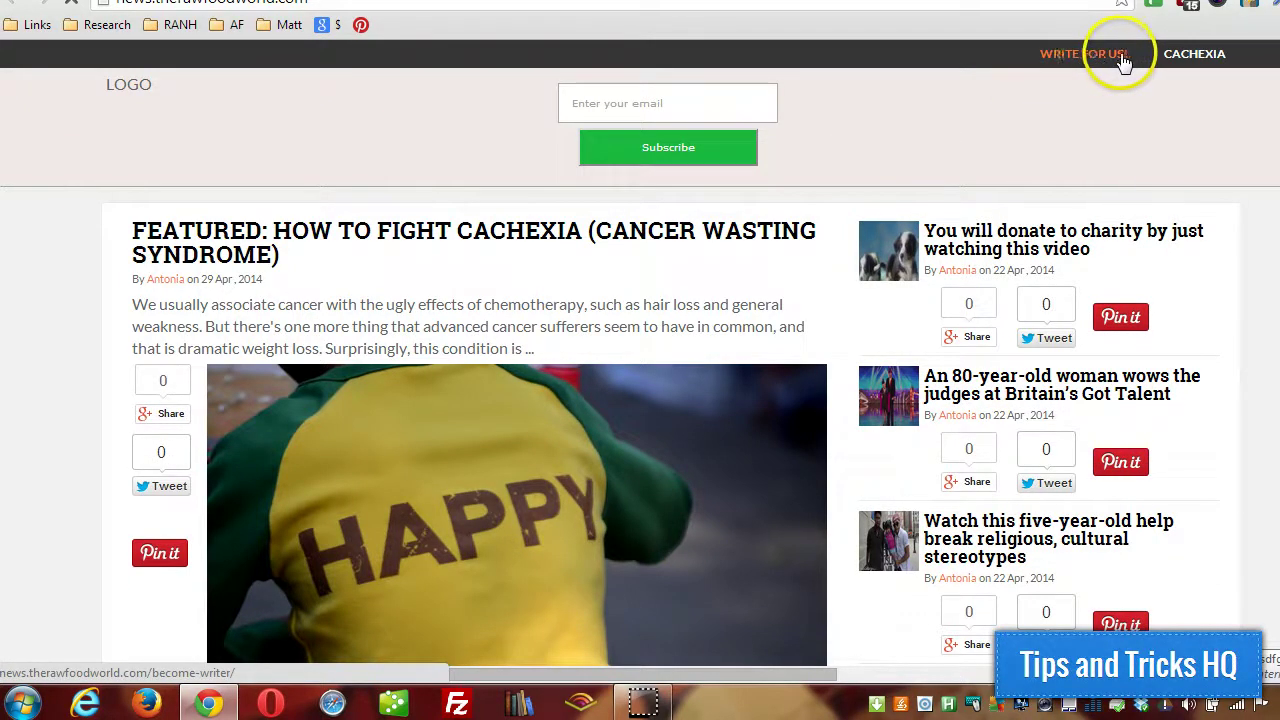
{"action": "left_click", "coordinate": [1189, 60]}
{"action": "key", "text": "ctrl+Tab"}
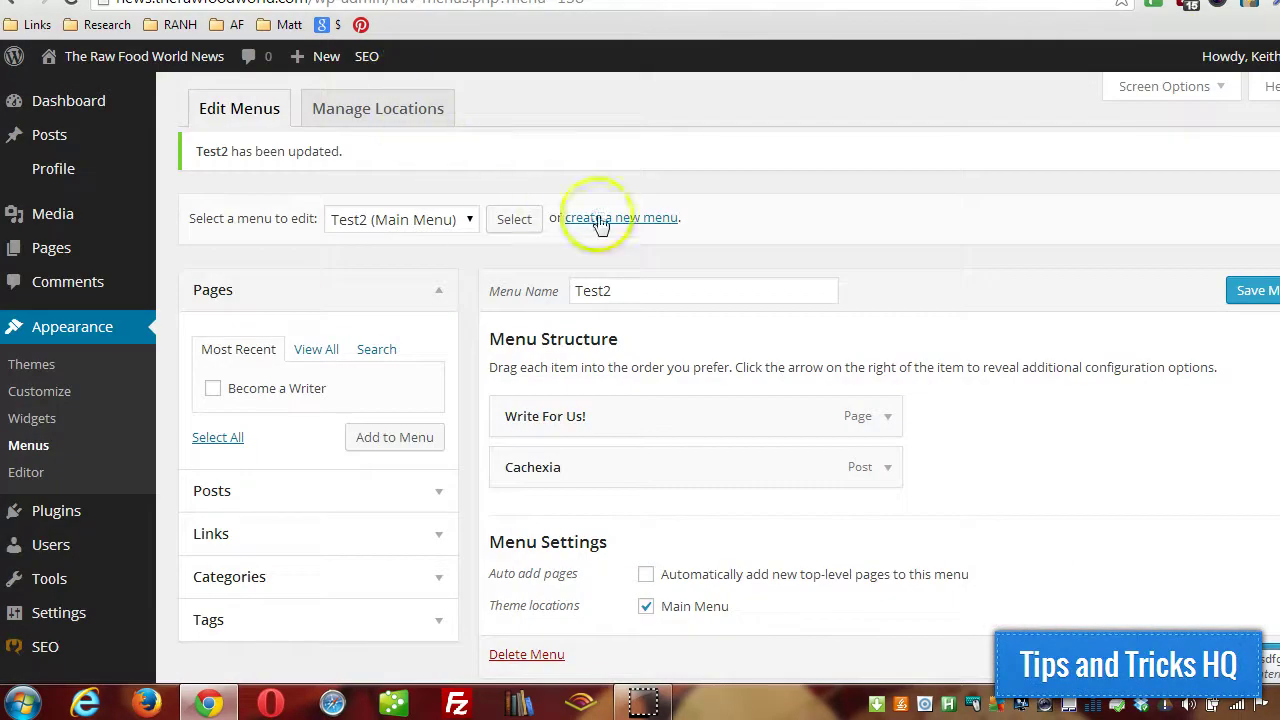
Review the screen options for menu items and advanced properties, close them, and open the menu locations management
{"action": "left_click", "coordinate": [1185, 85]}
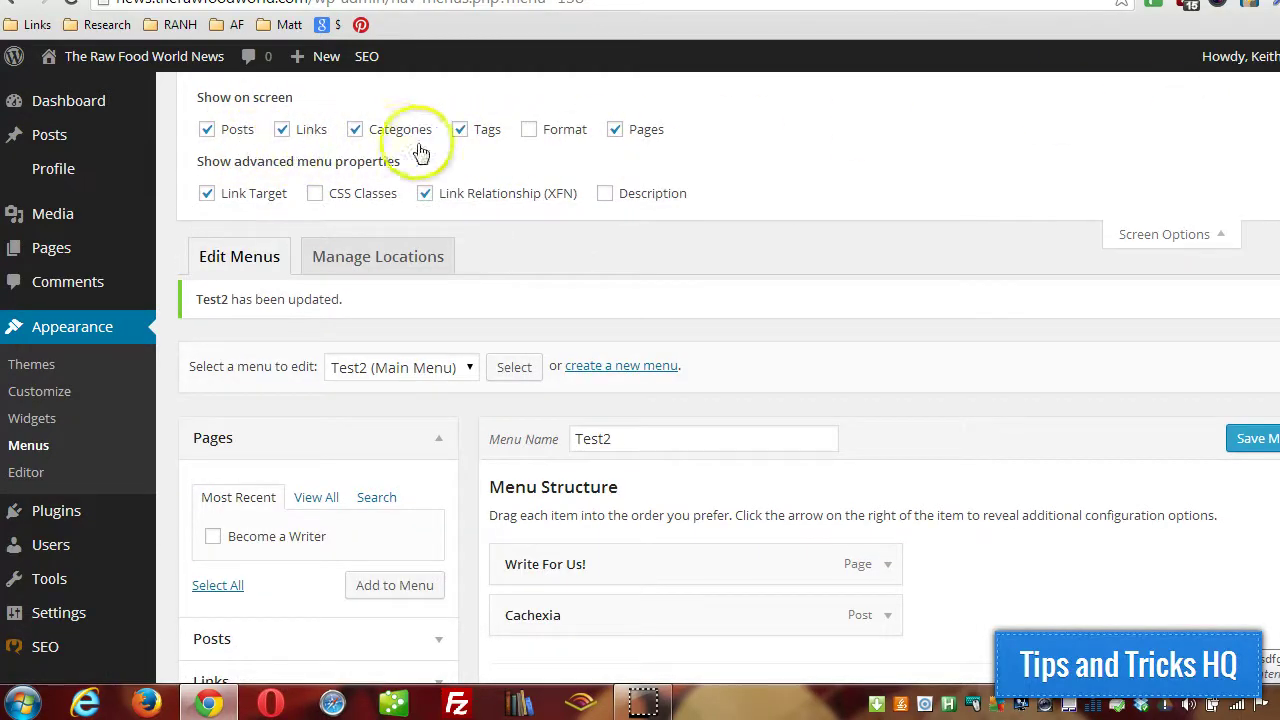
{"action": "left_click", "coordinate": [1180, 236]}
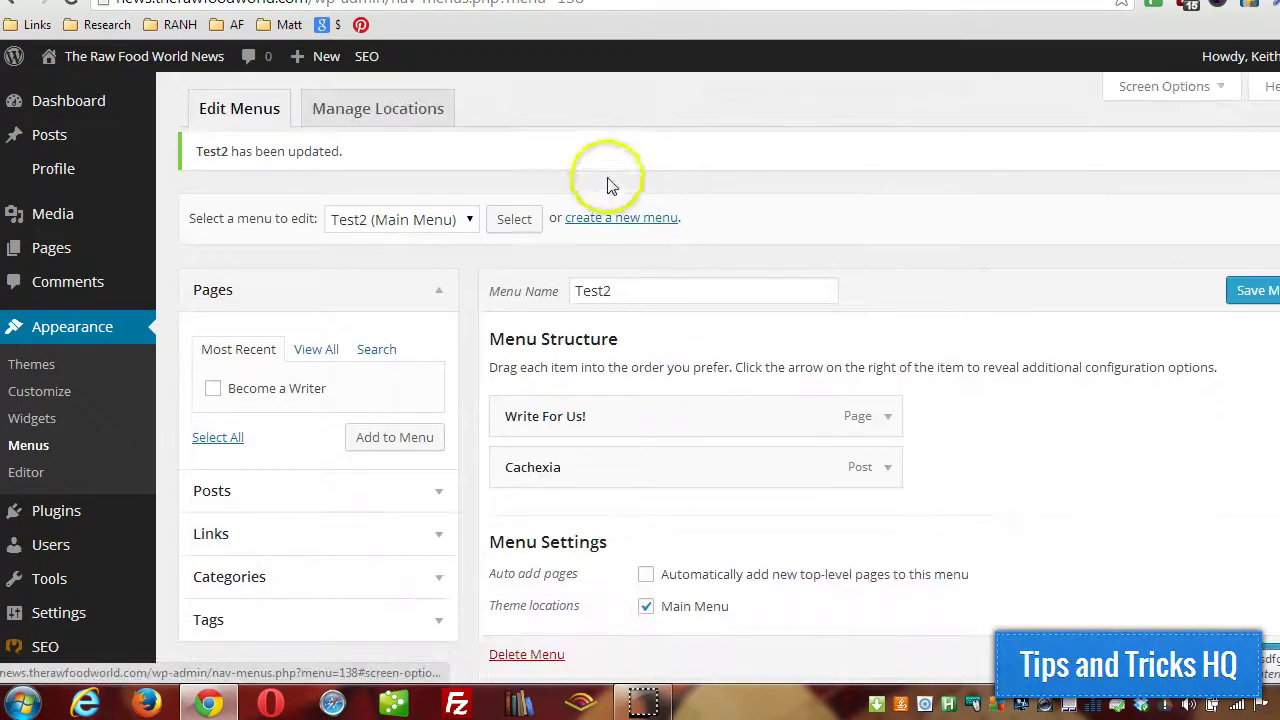
{"action": "left_click", "coordinate": [388, 112]}
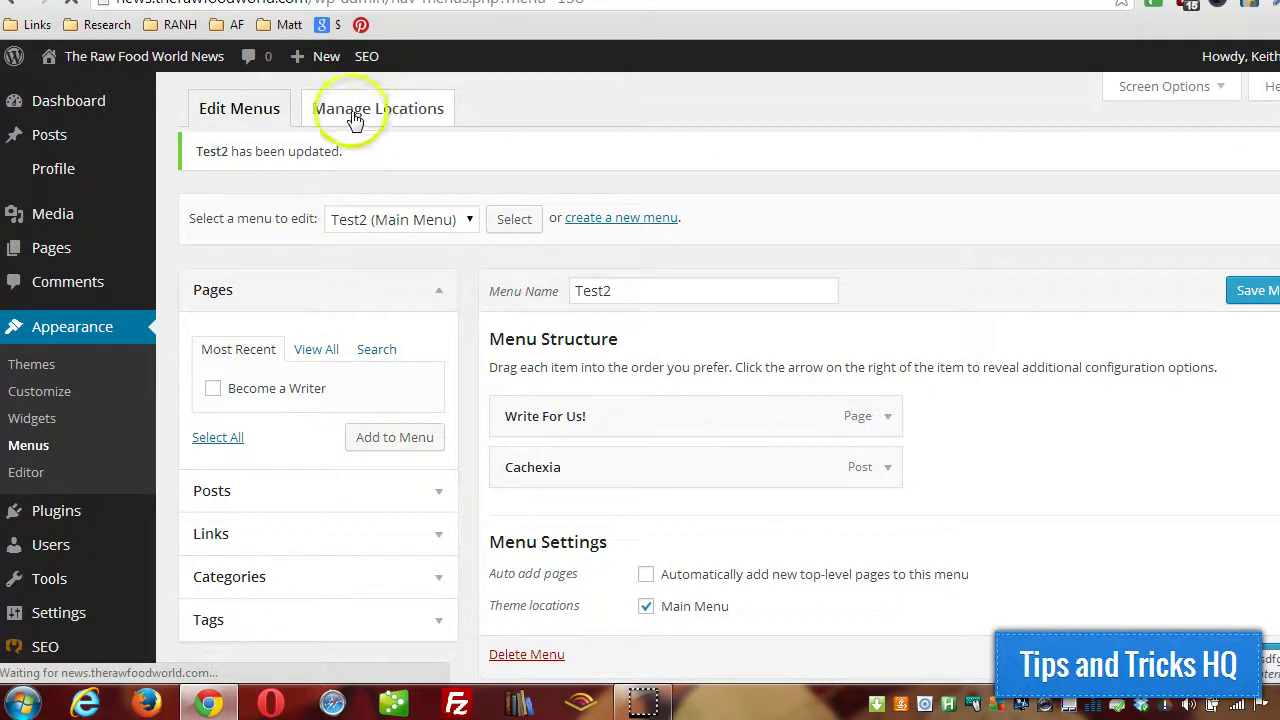